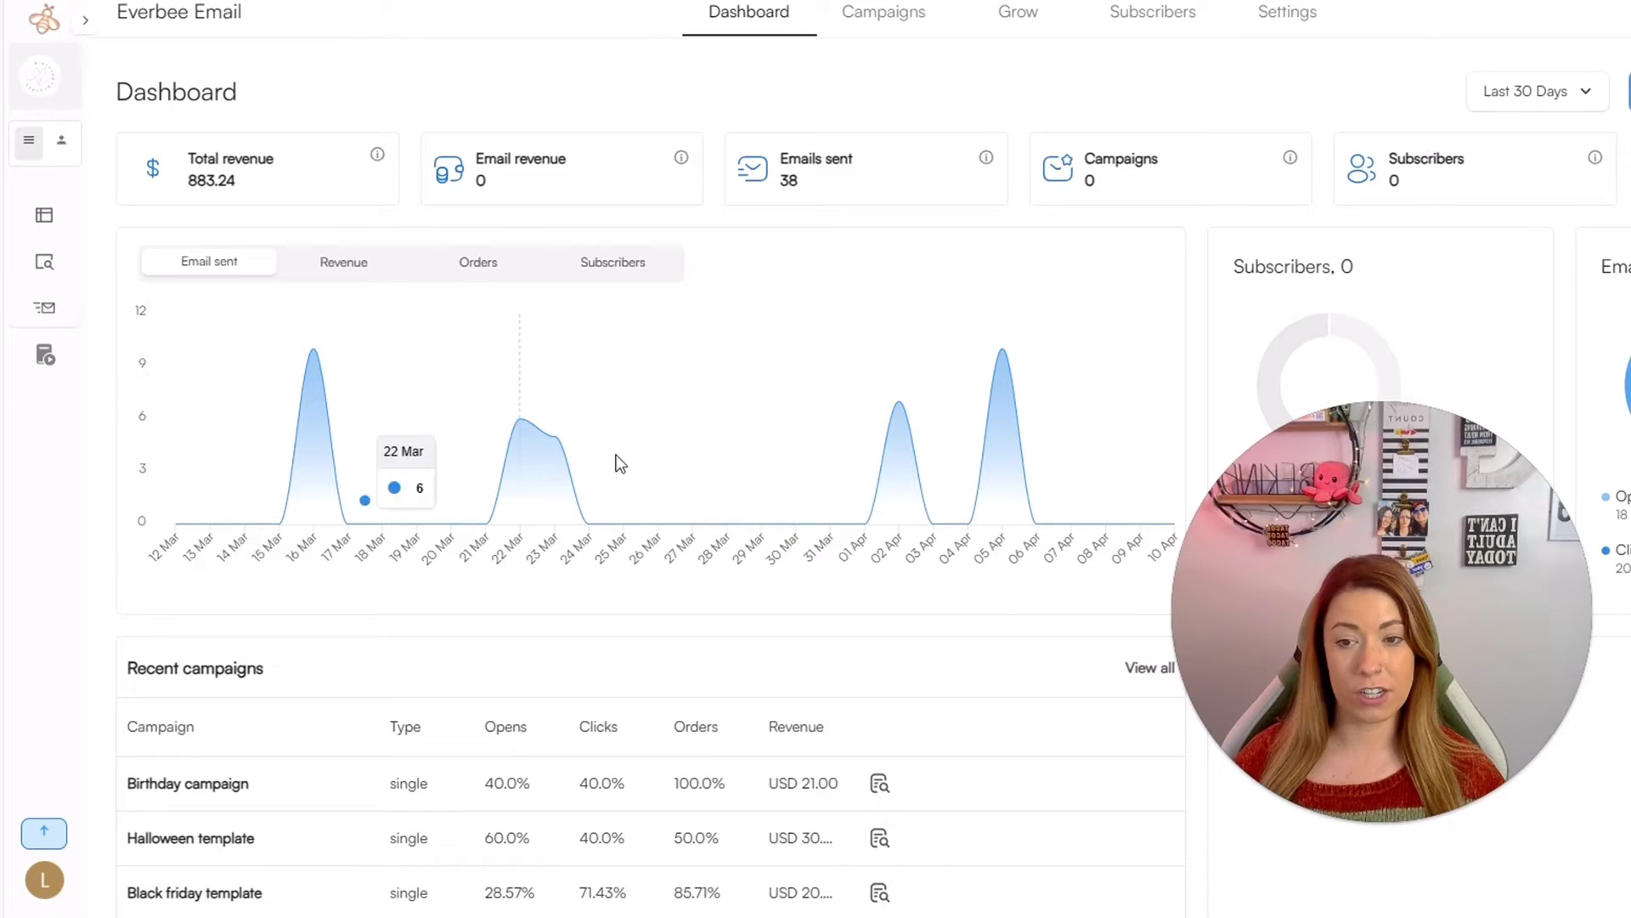
Switch the dashboard date range to All Time.
click(1546, 91)
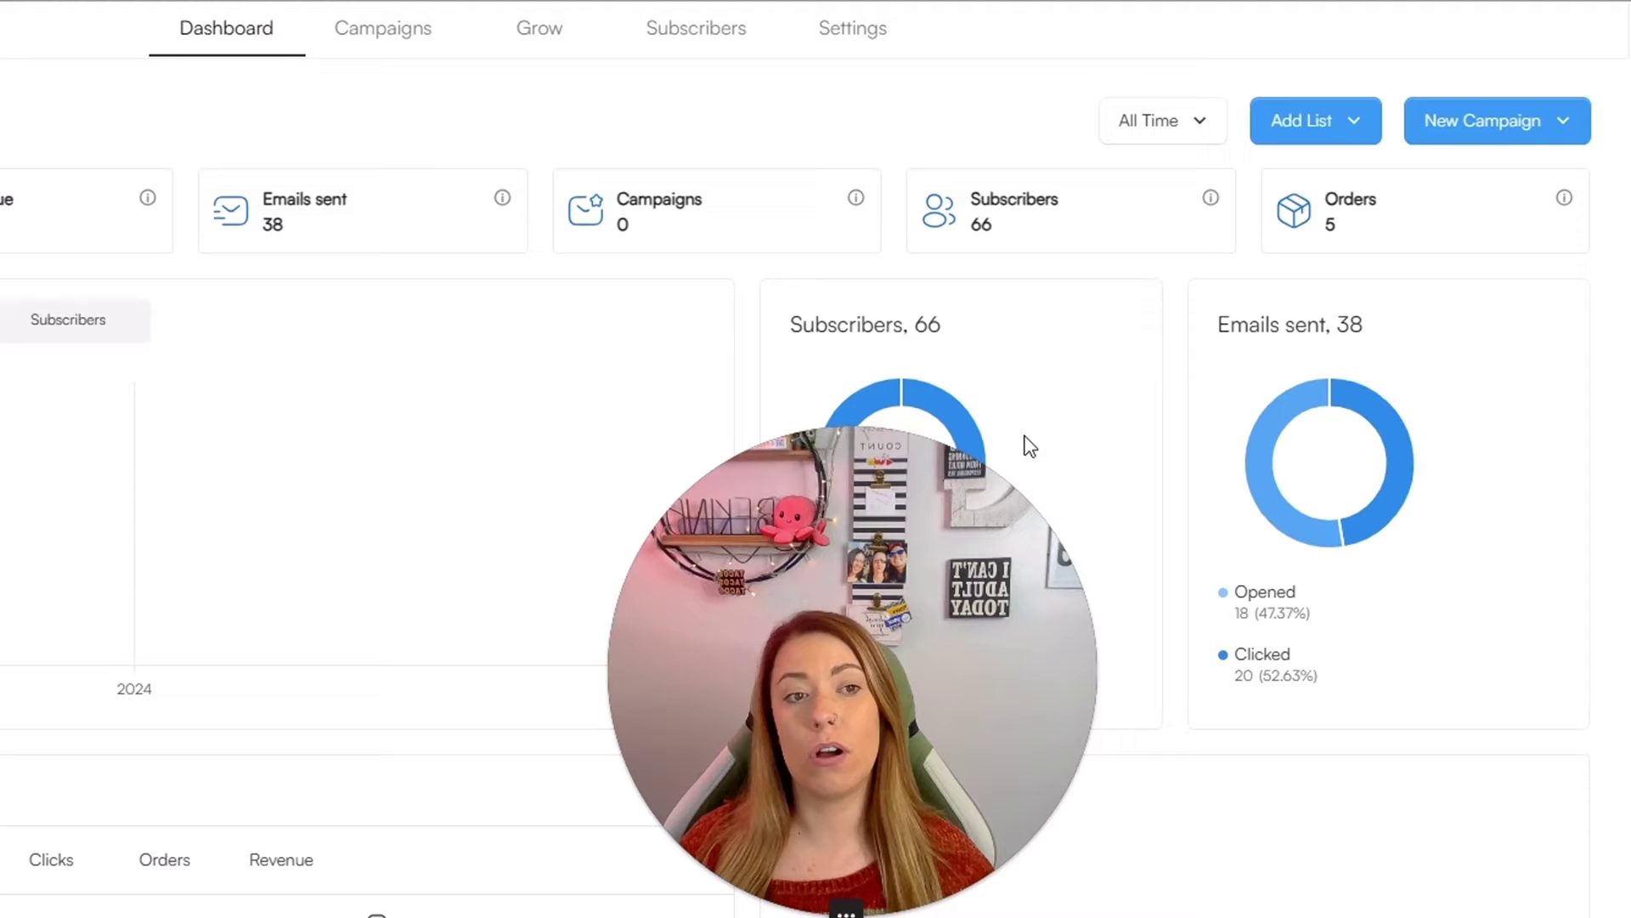
Show the Add List options and the New Campaign types, Auto Campaign and Single Campaign.
click(1319, 129)
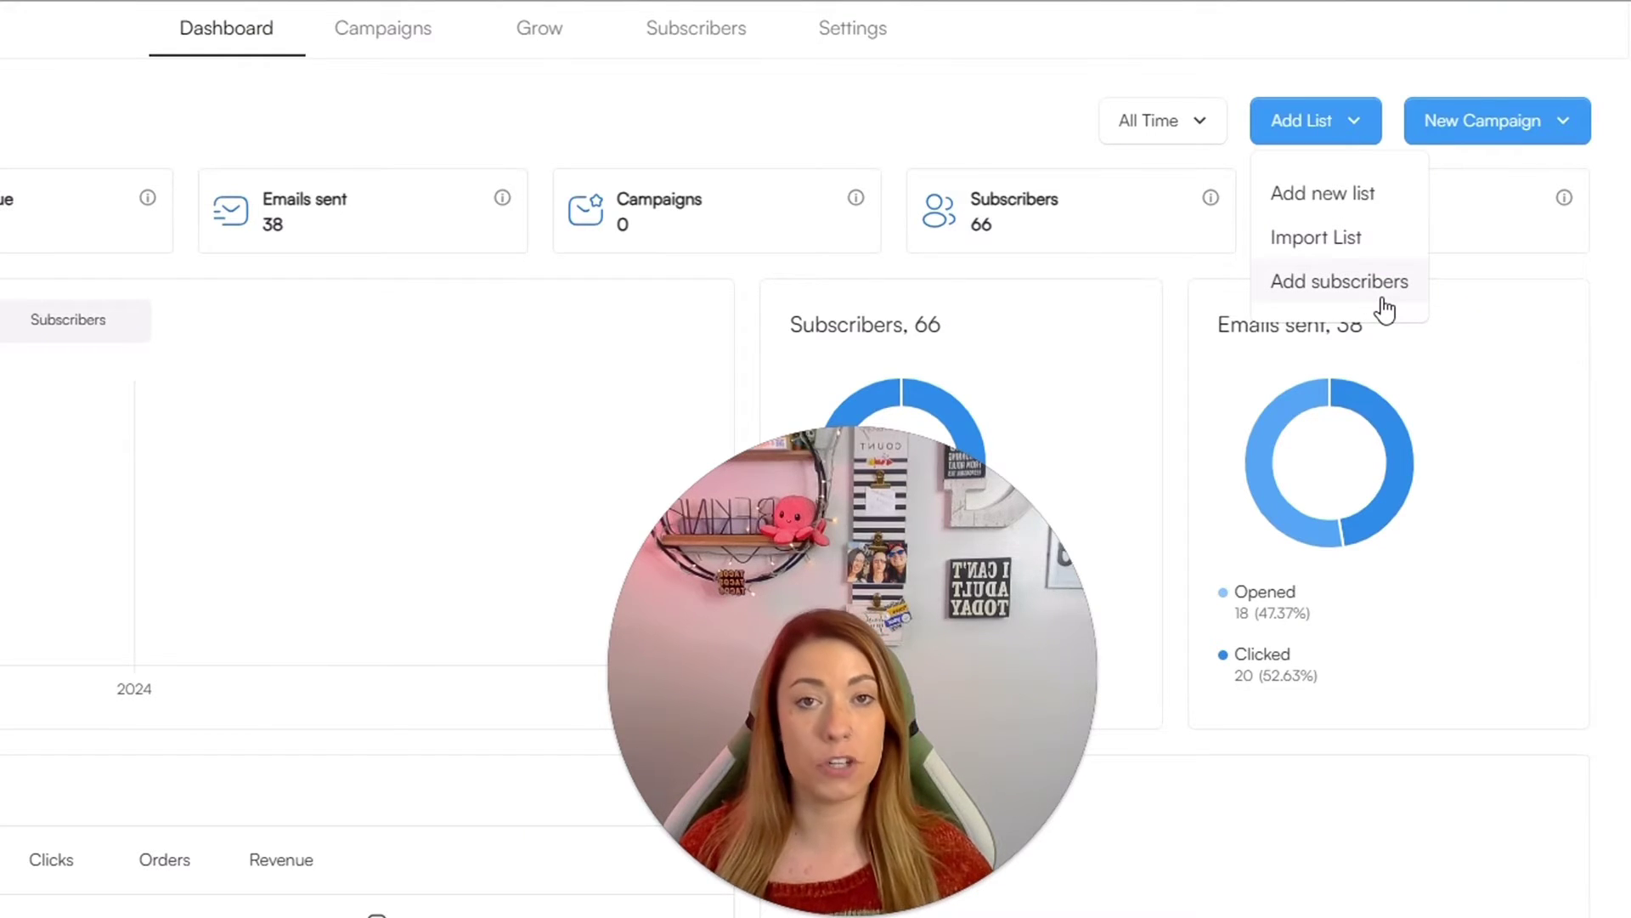
click(1477, 140)
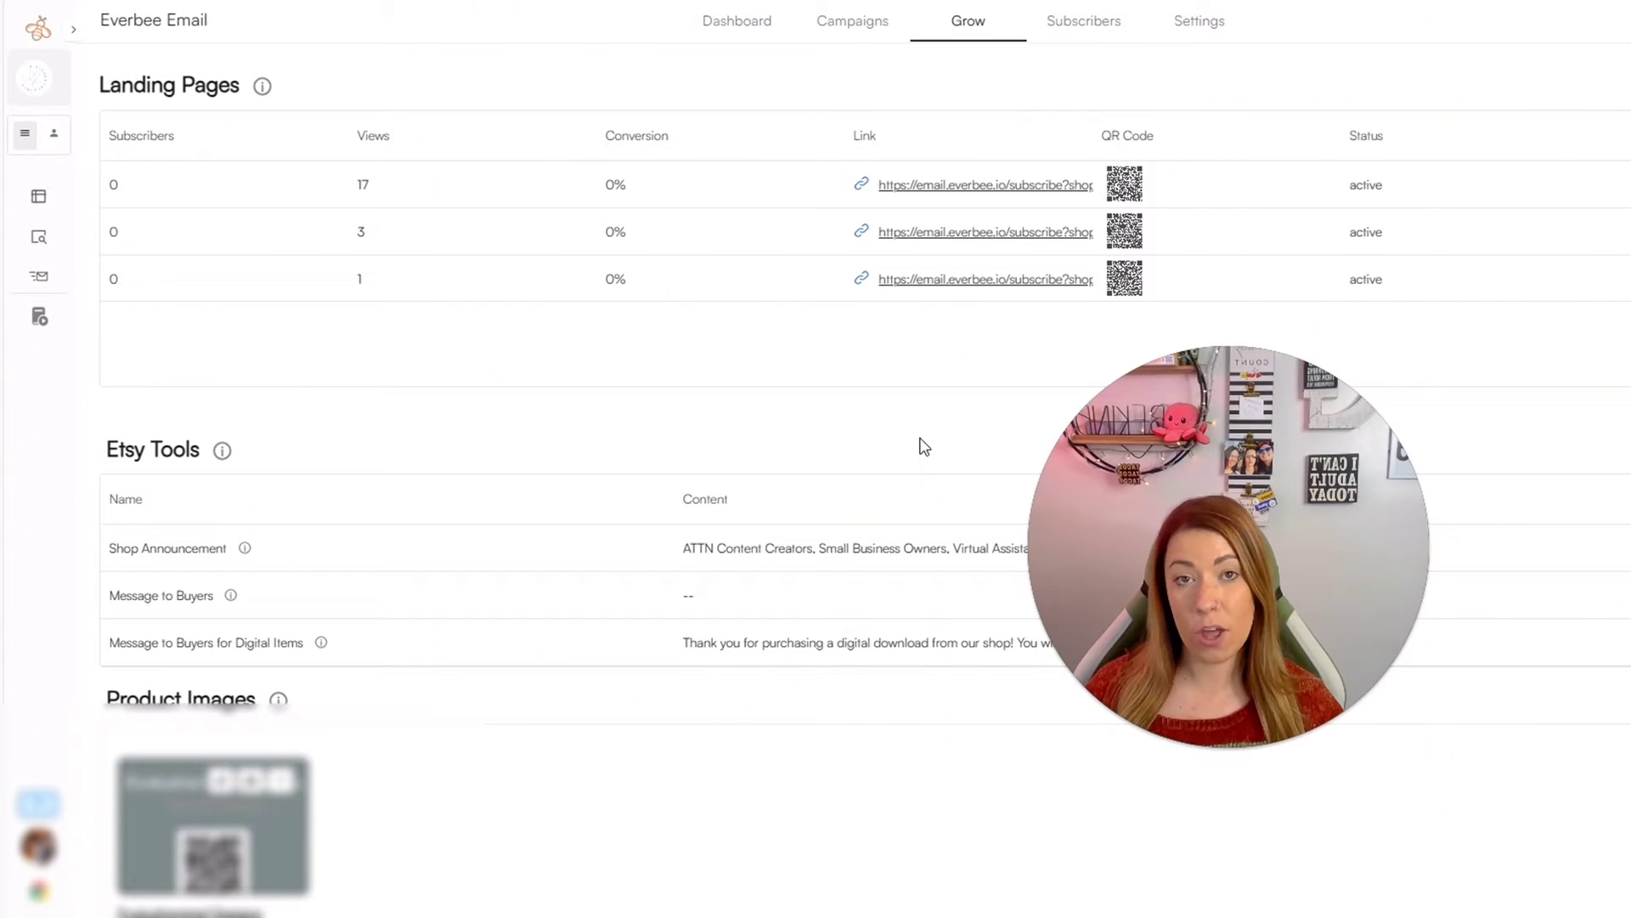
Review the three active landing pages and open the first one's sign-up form.
scroll(924, 447, down, 1)
scroll(925, 447, up, 1)
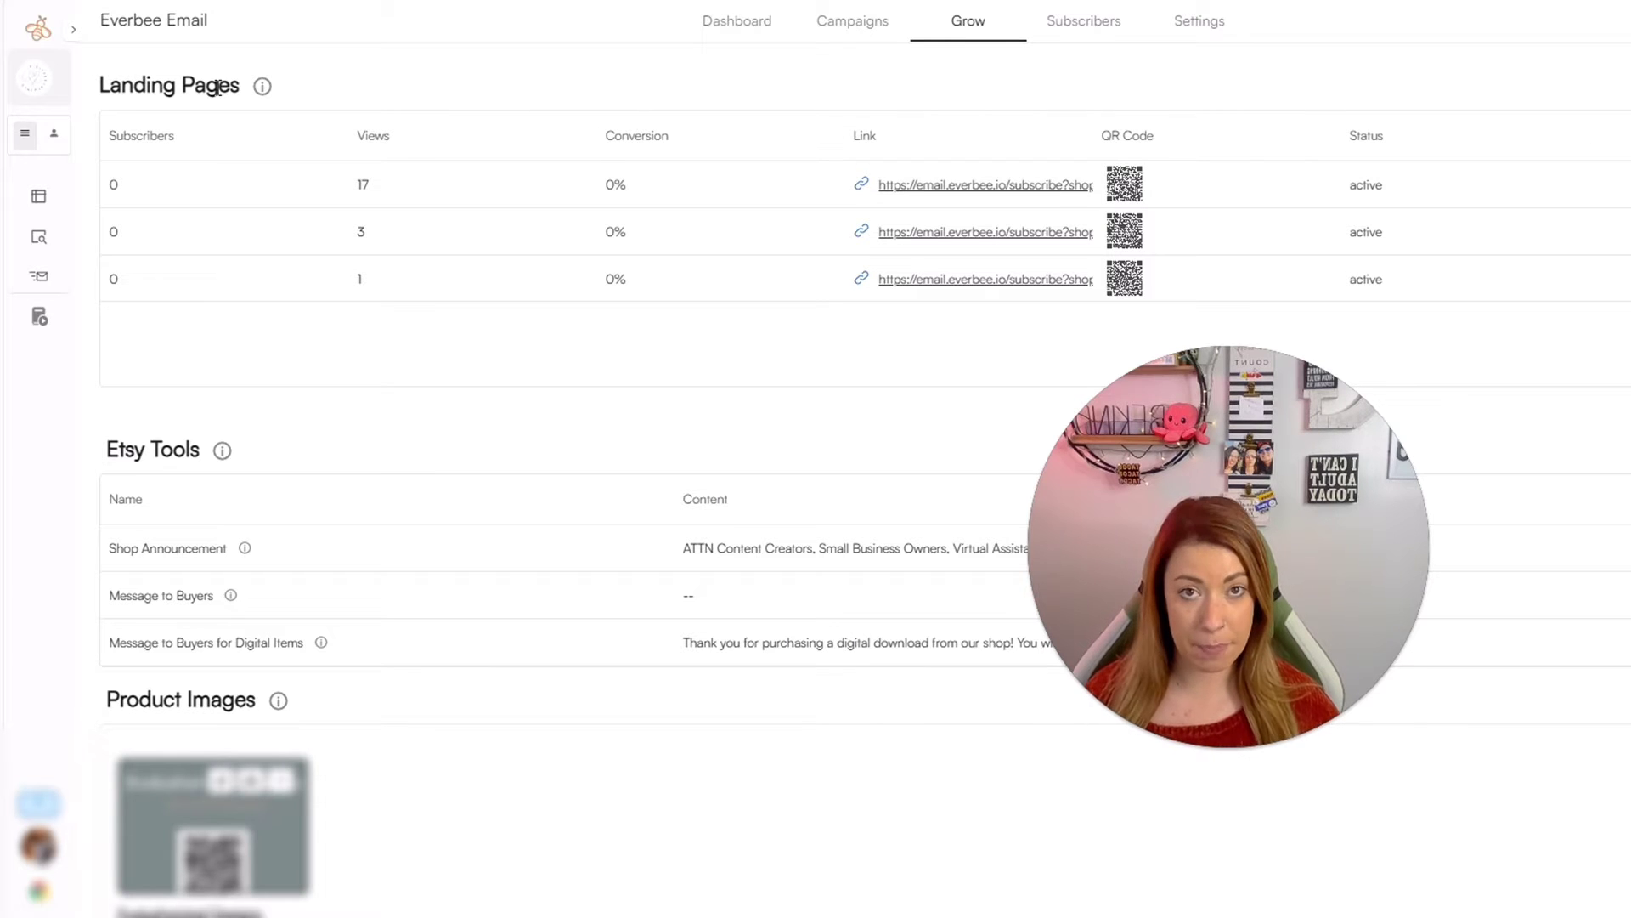
click(1049, 186)
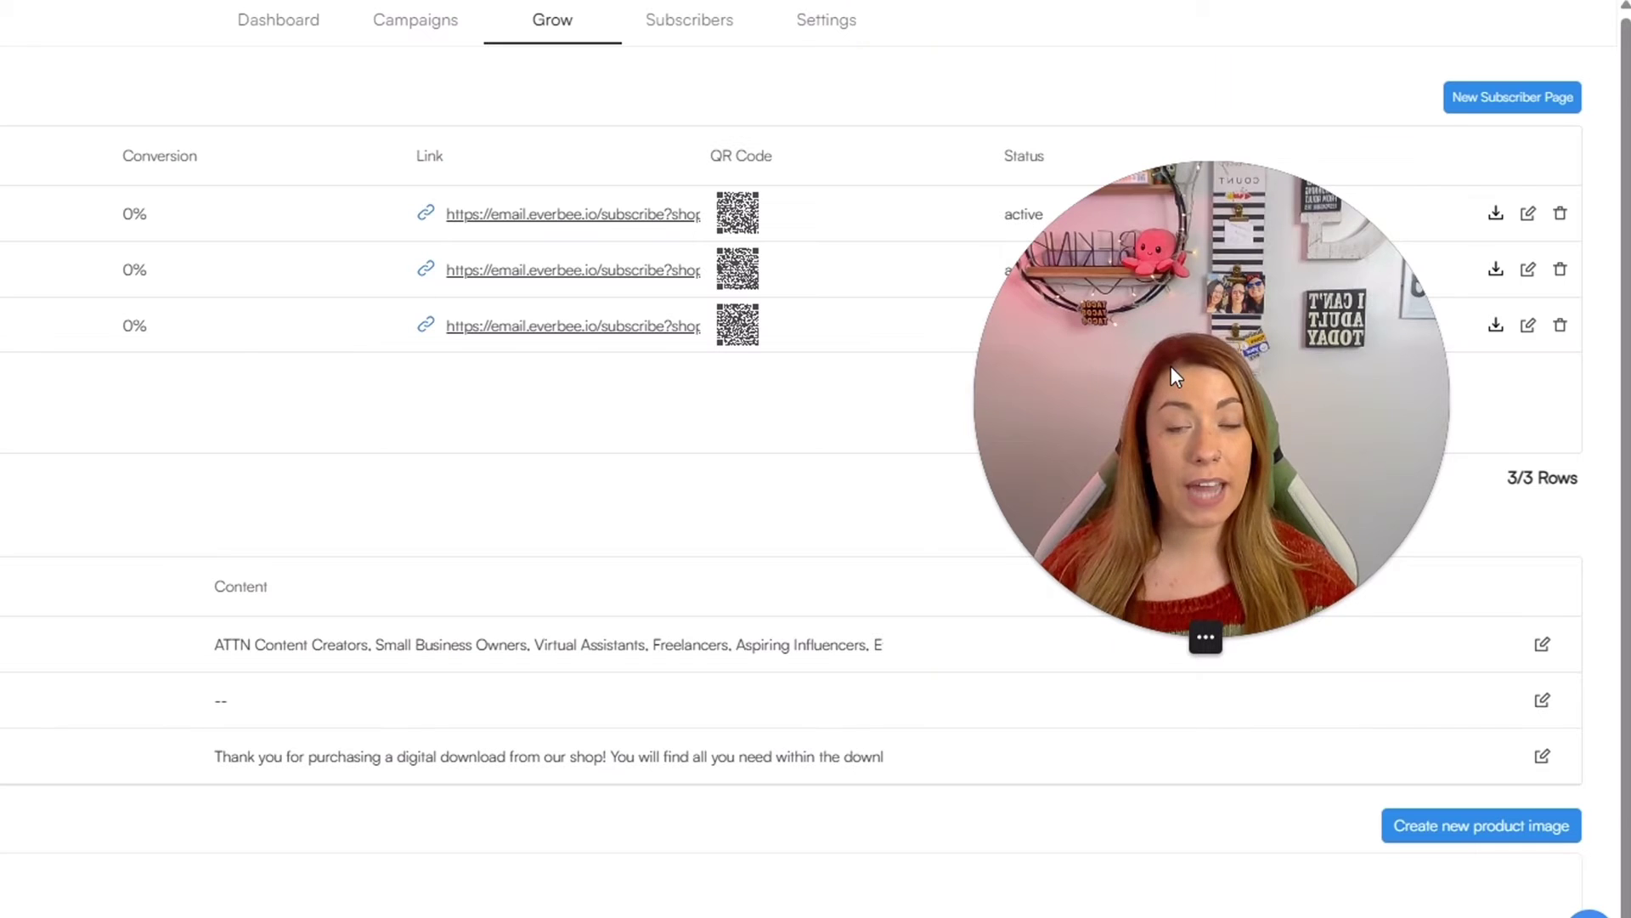
drag(1171, 365, 334, 285)
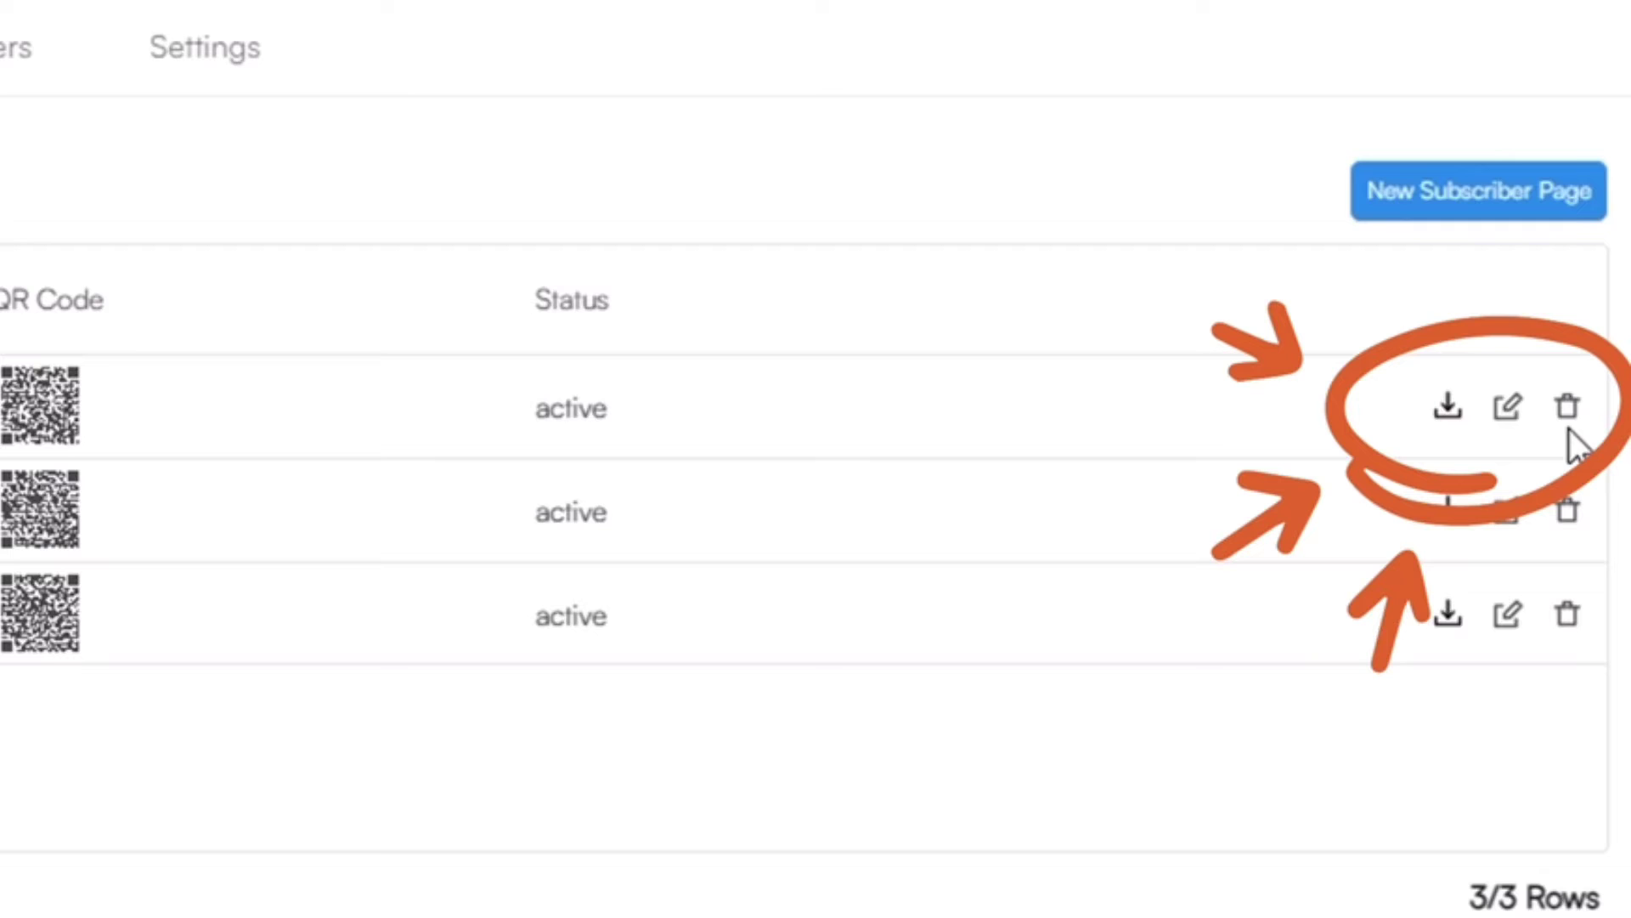
click(1507, 408)
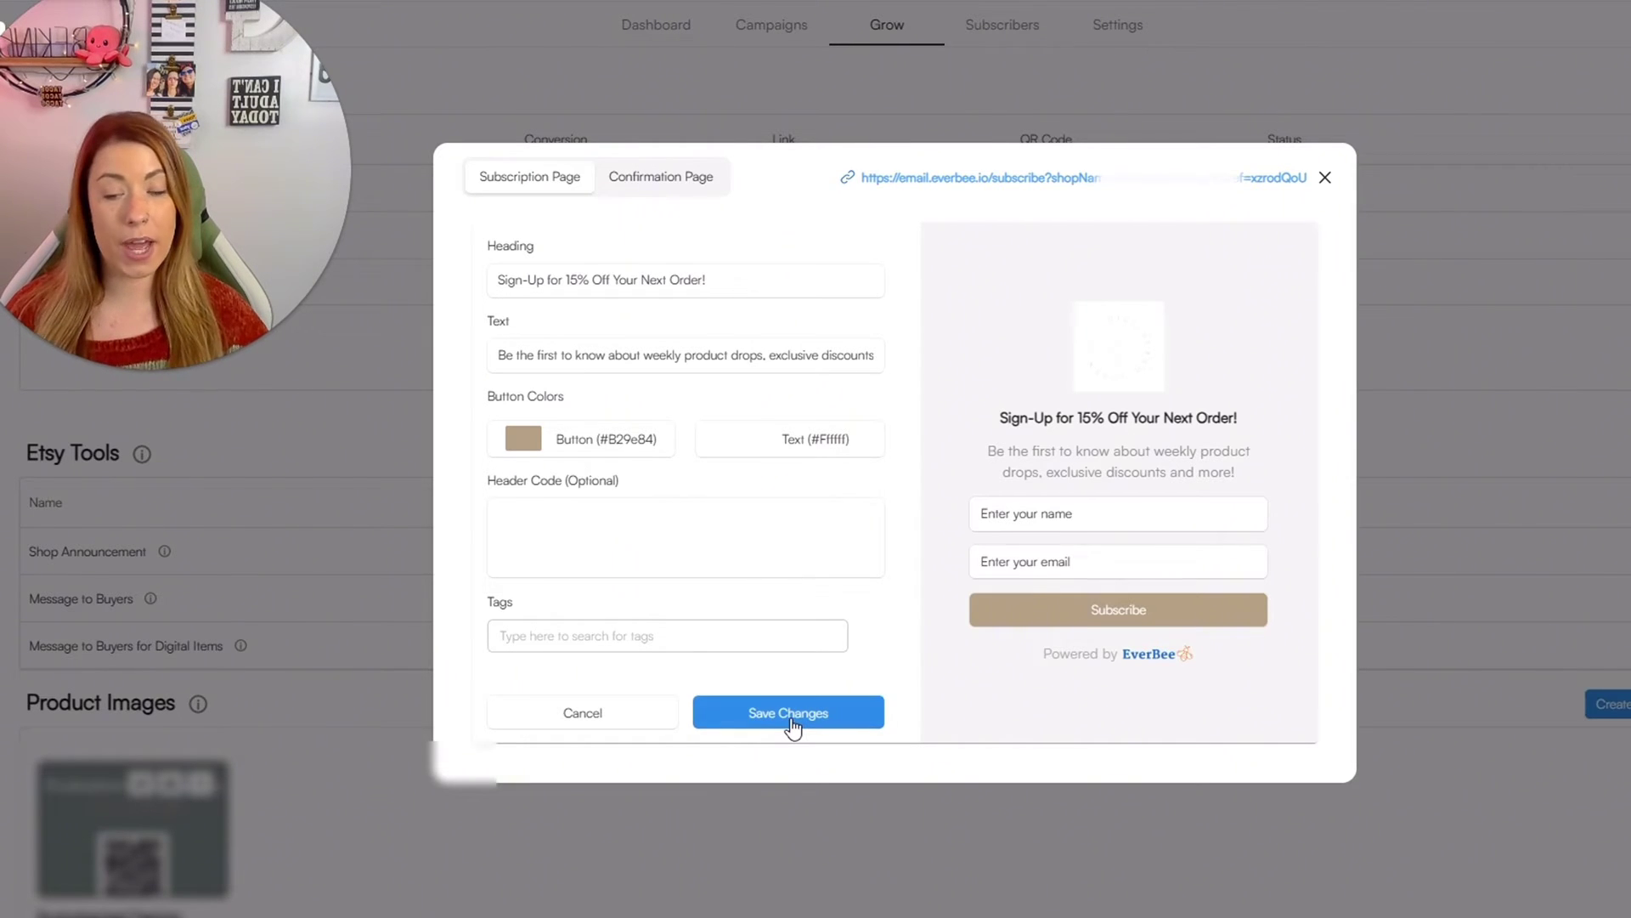
click(683, 177)
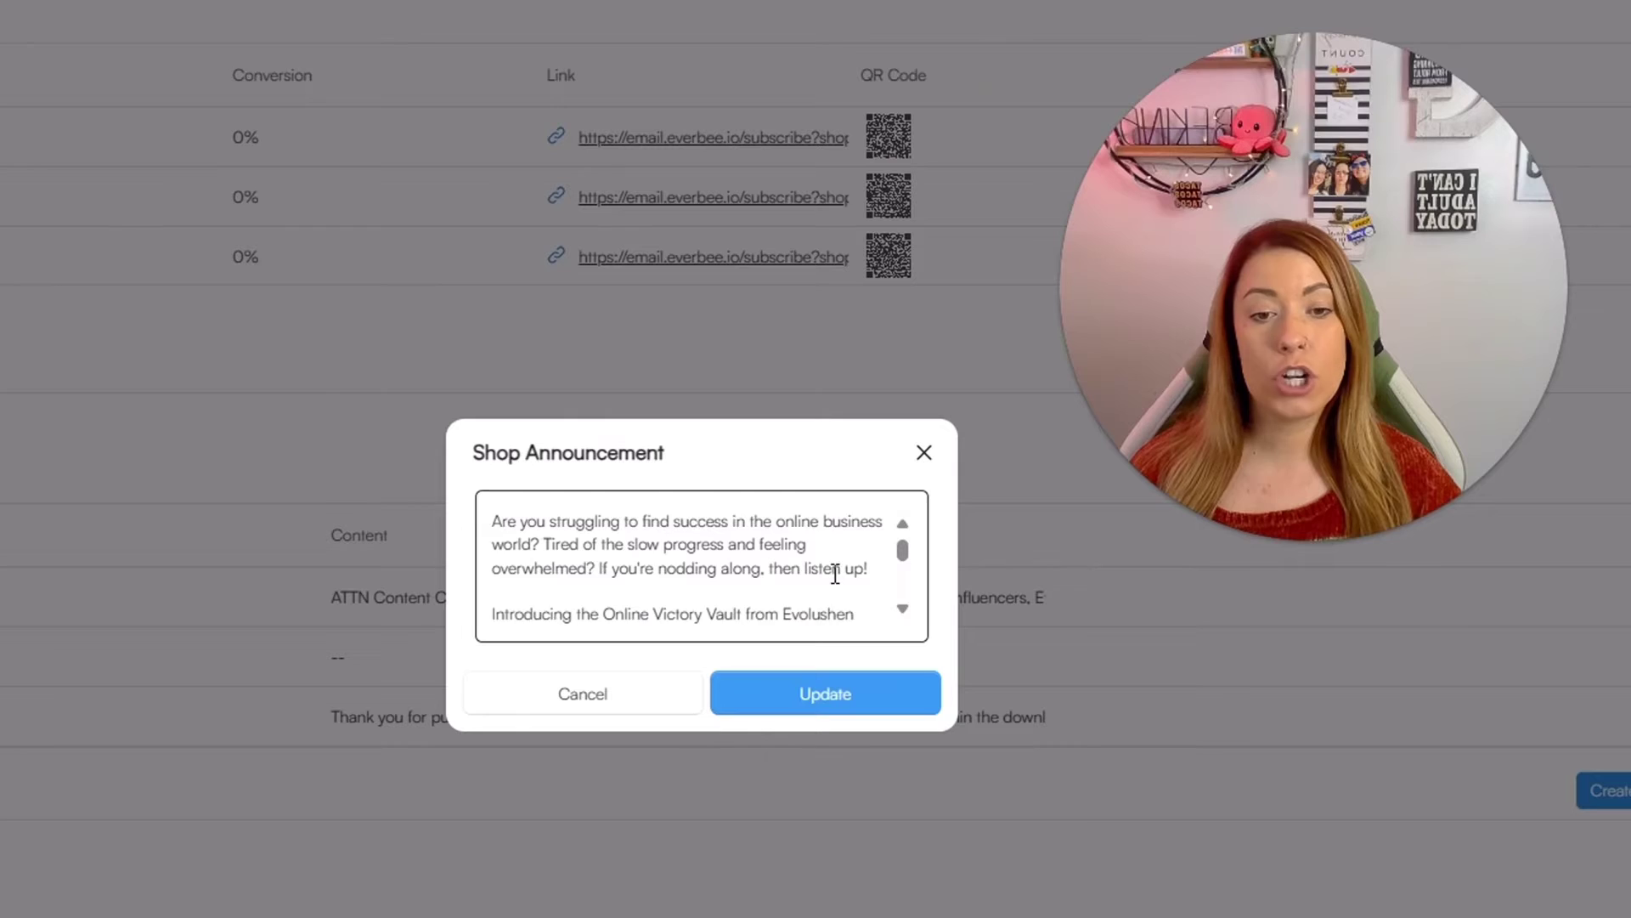
scroll(835, 574, down, 10)
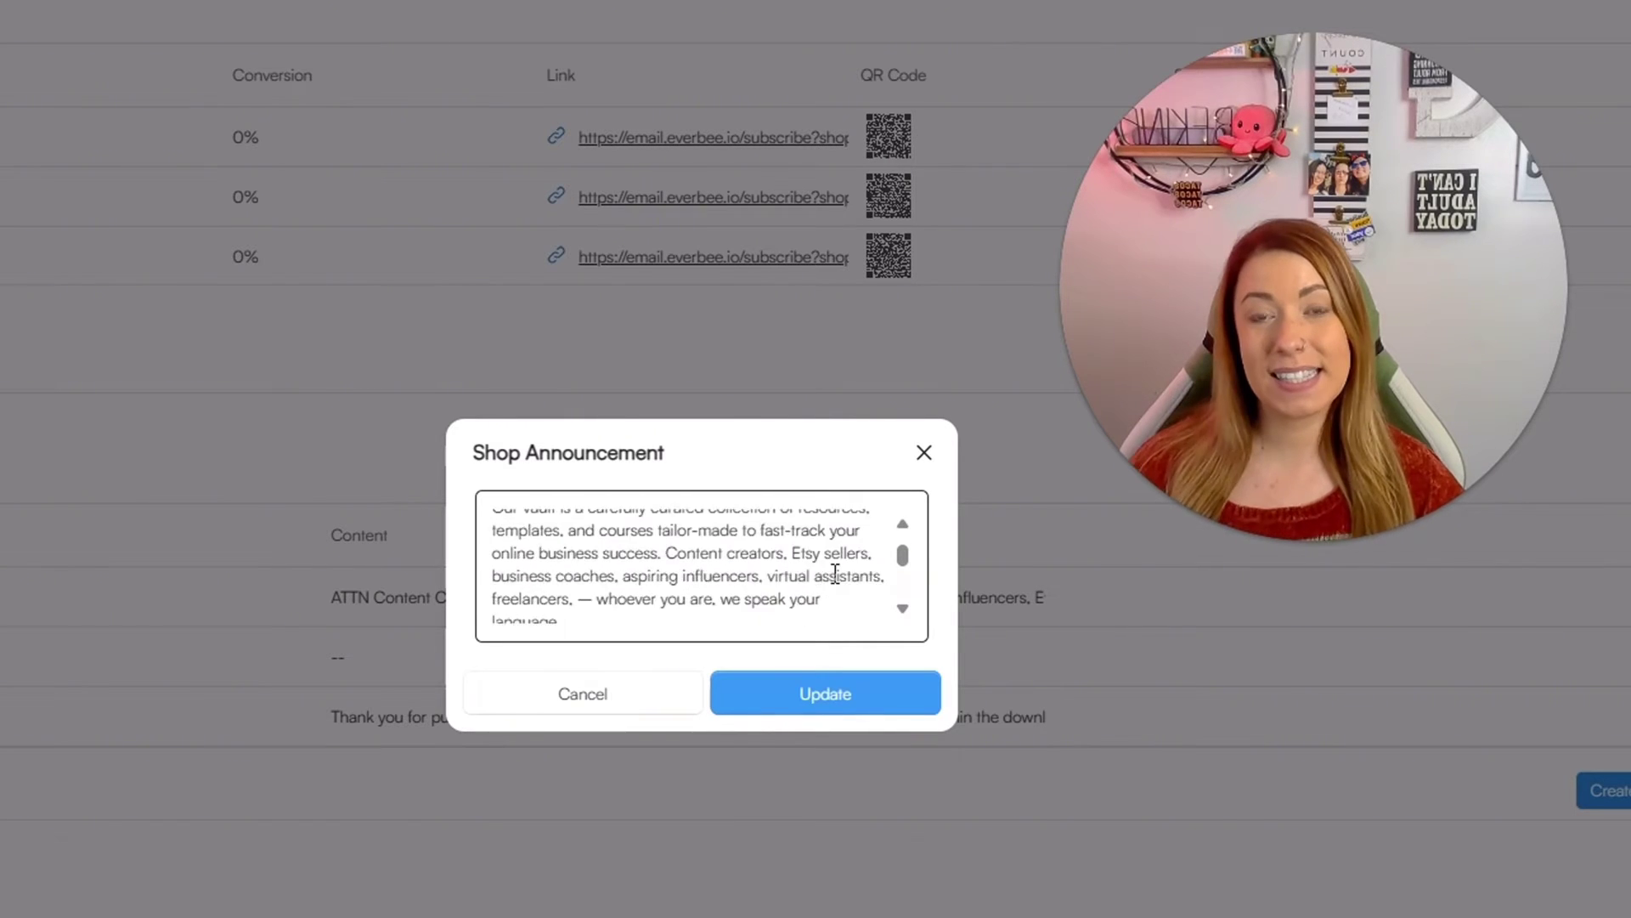
scroll(835, 574, down, 10)
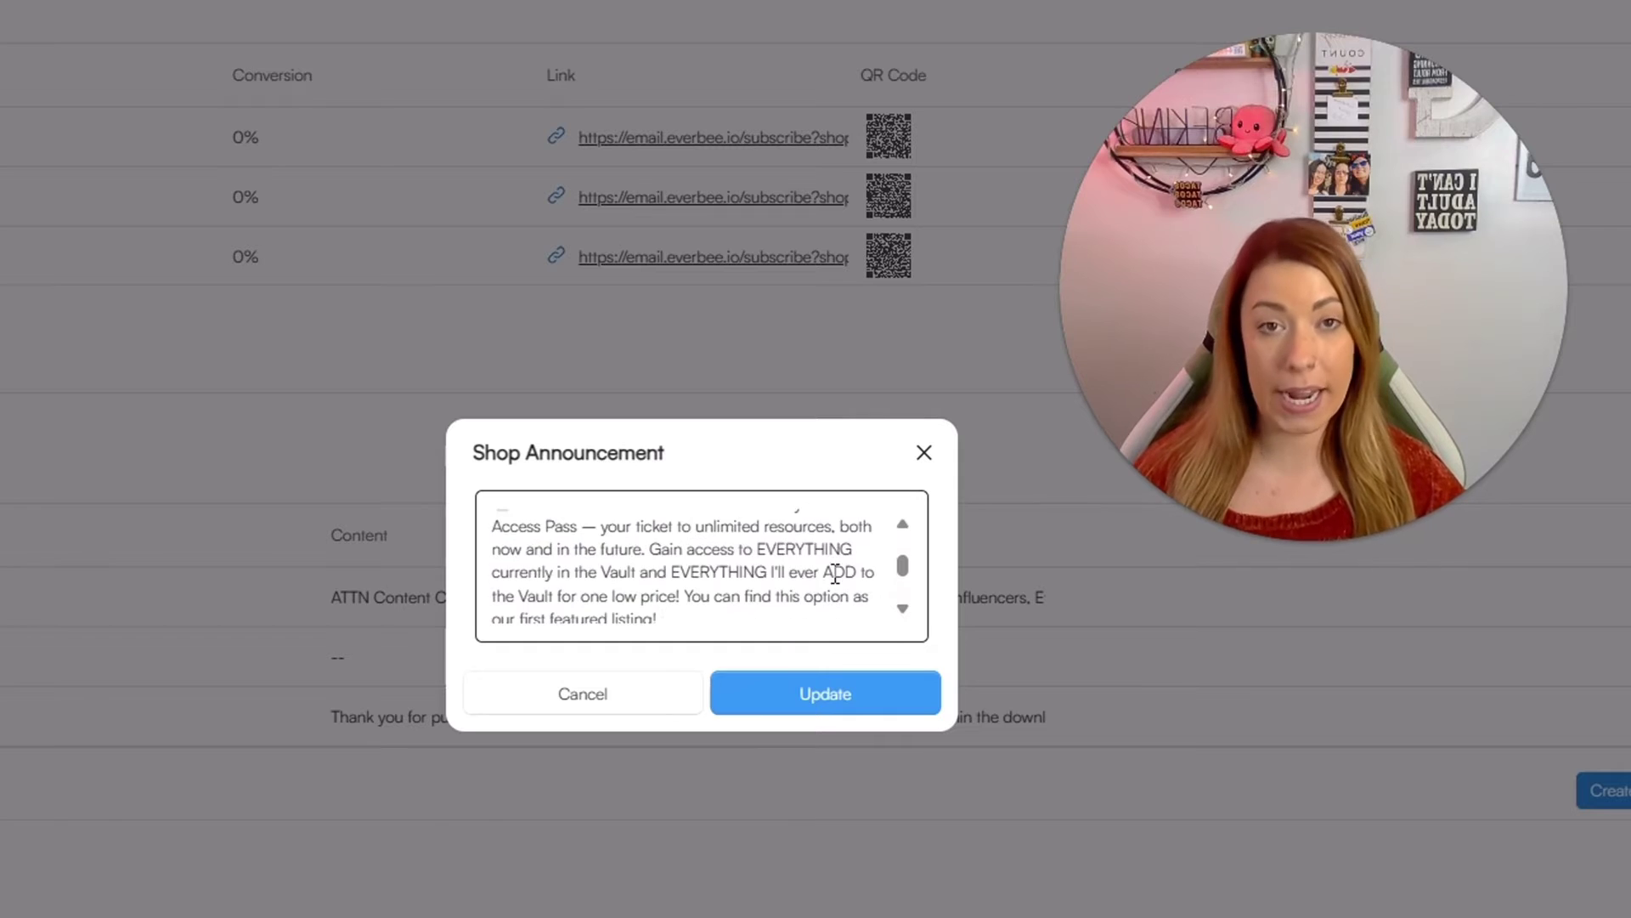
scroll(835, 575, down, 8)
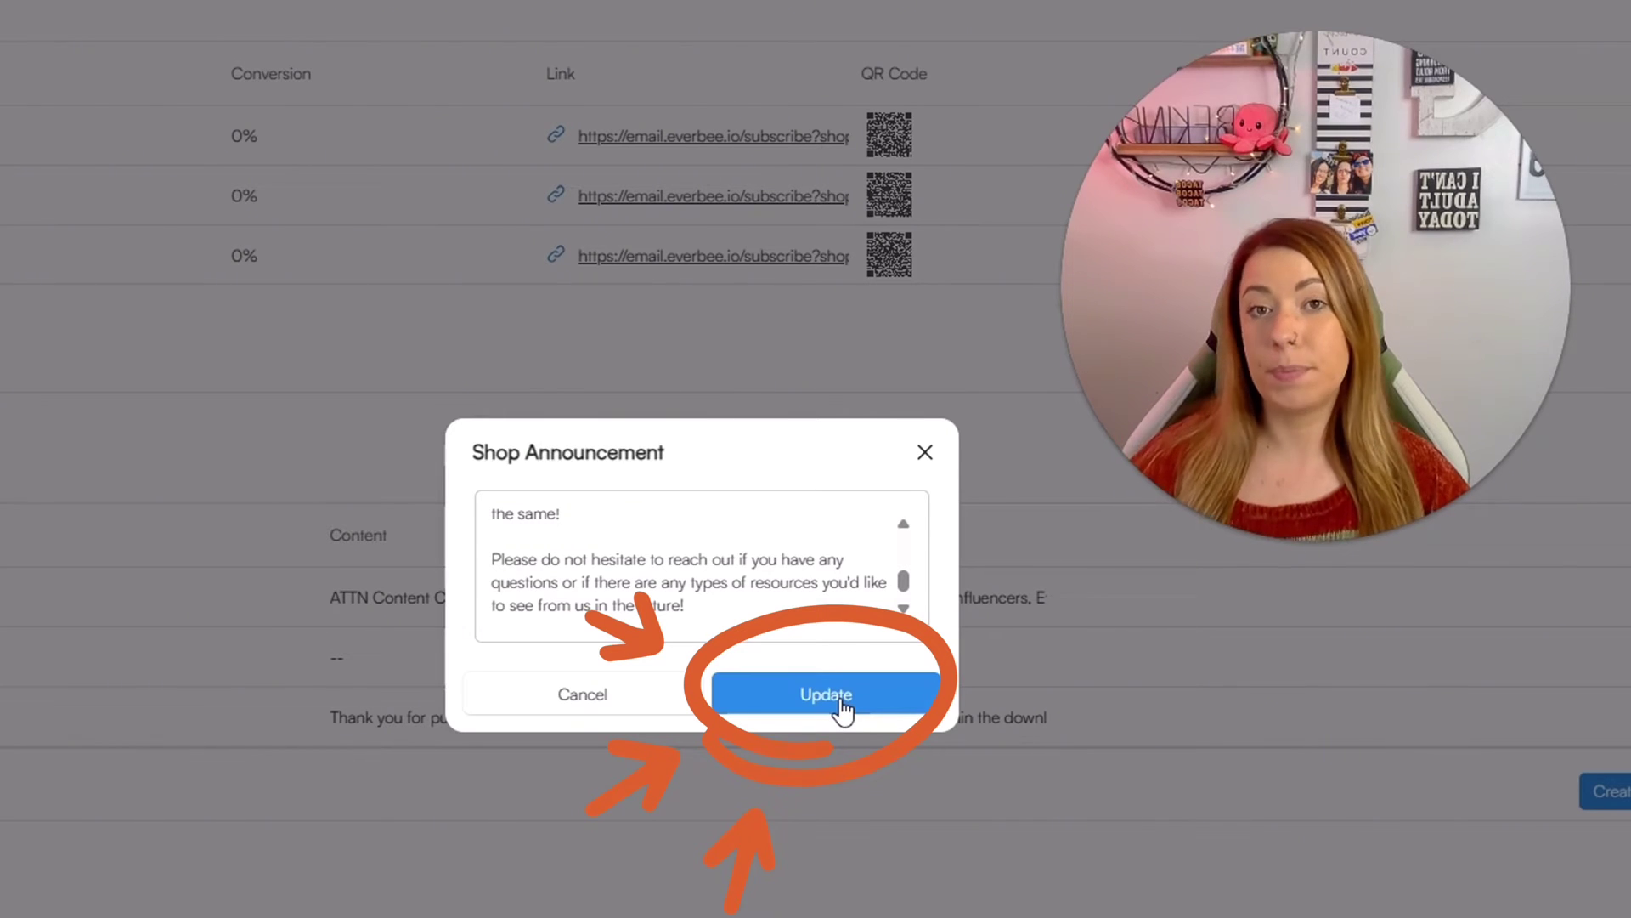
click(595, 704)
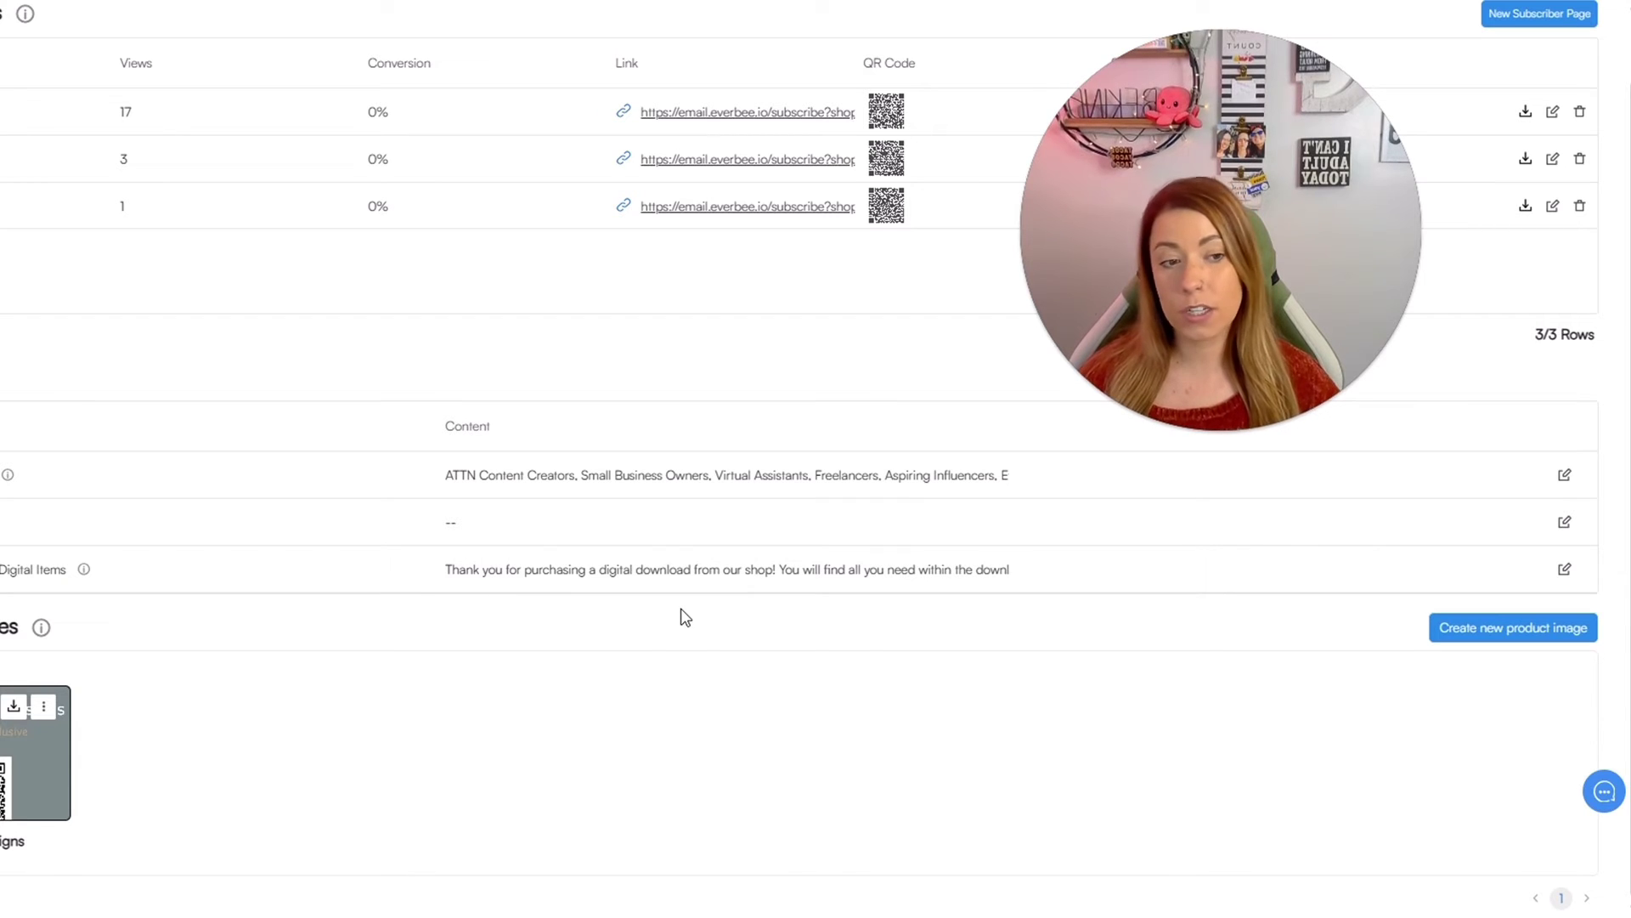
click(1564, 571)
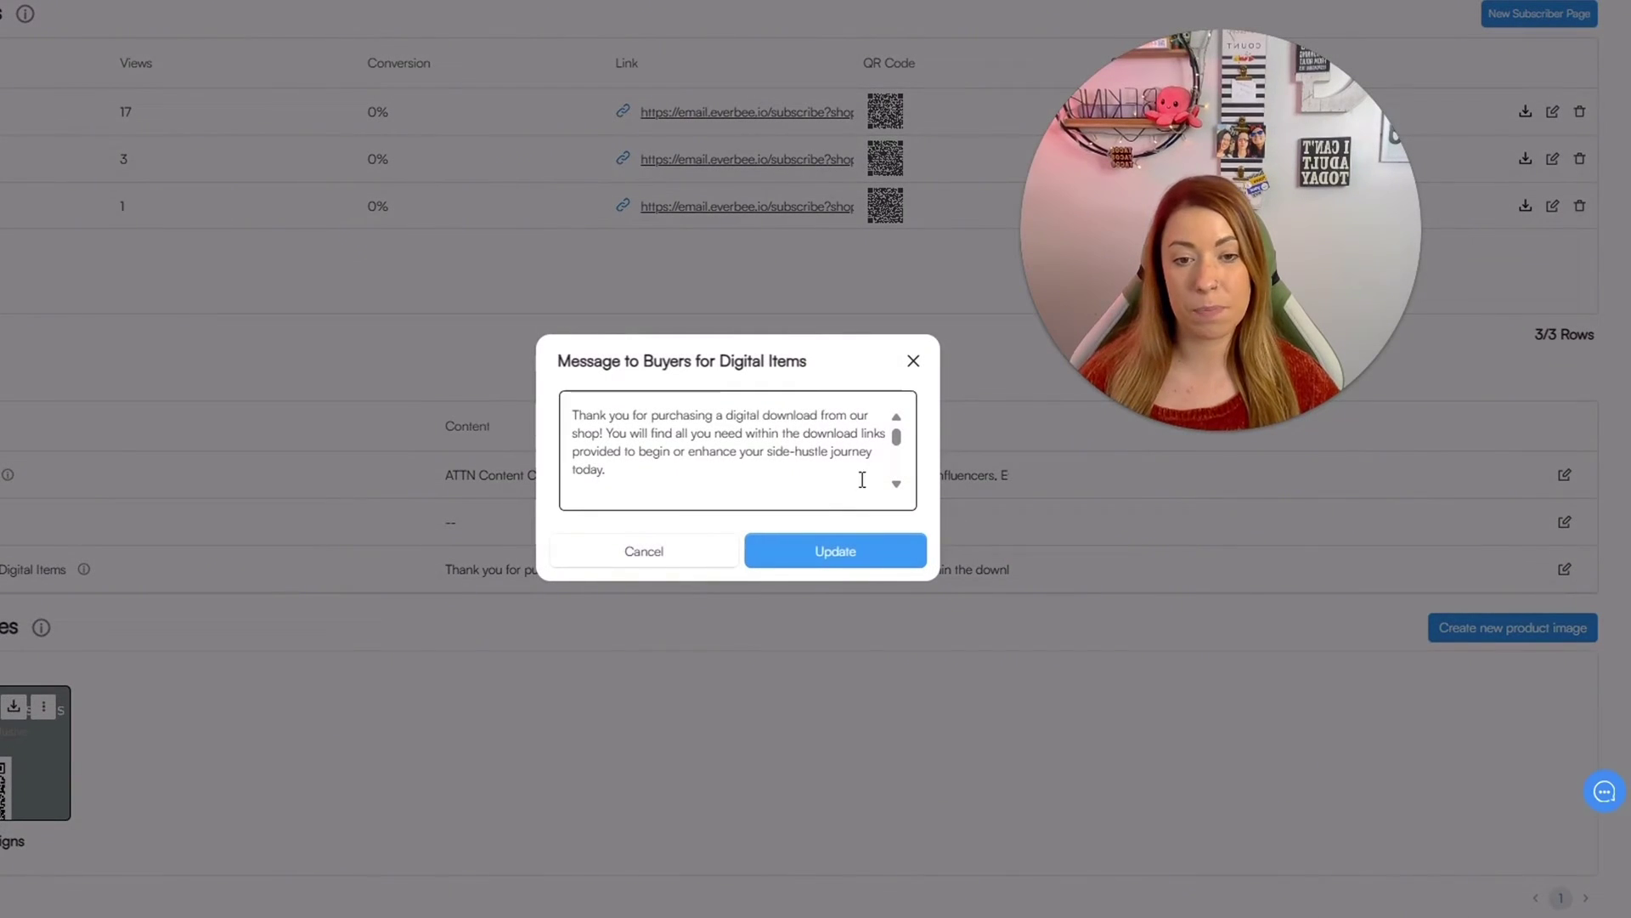
scroll(858, 474, down, 5)
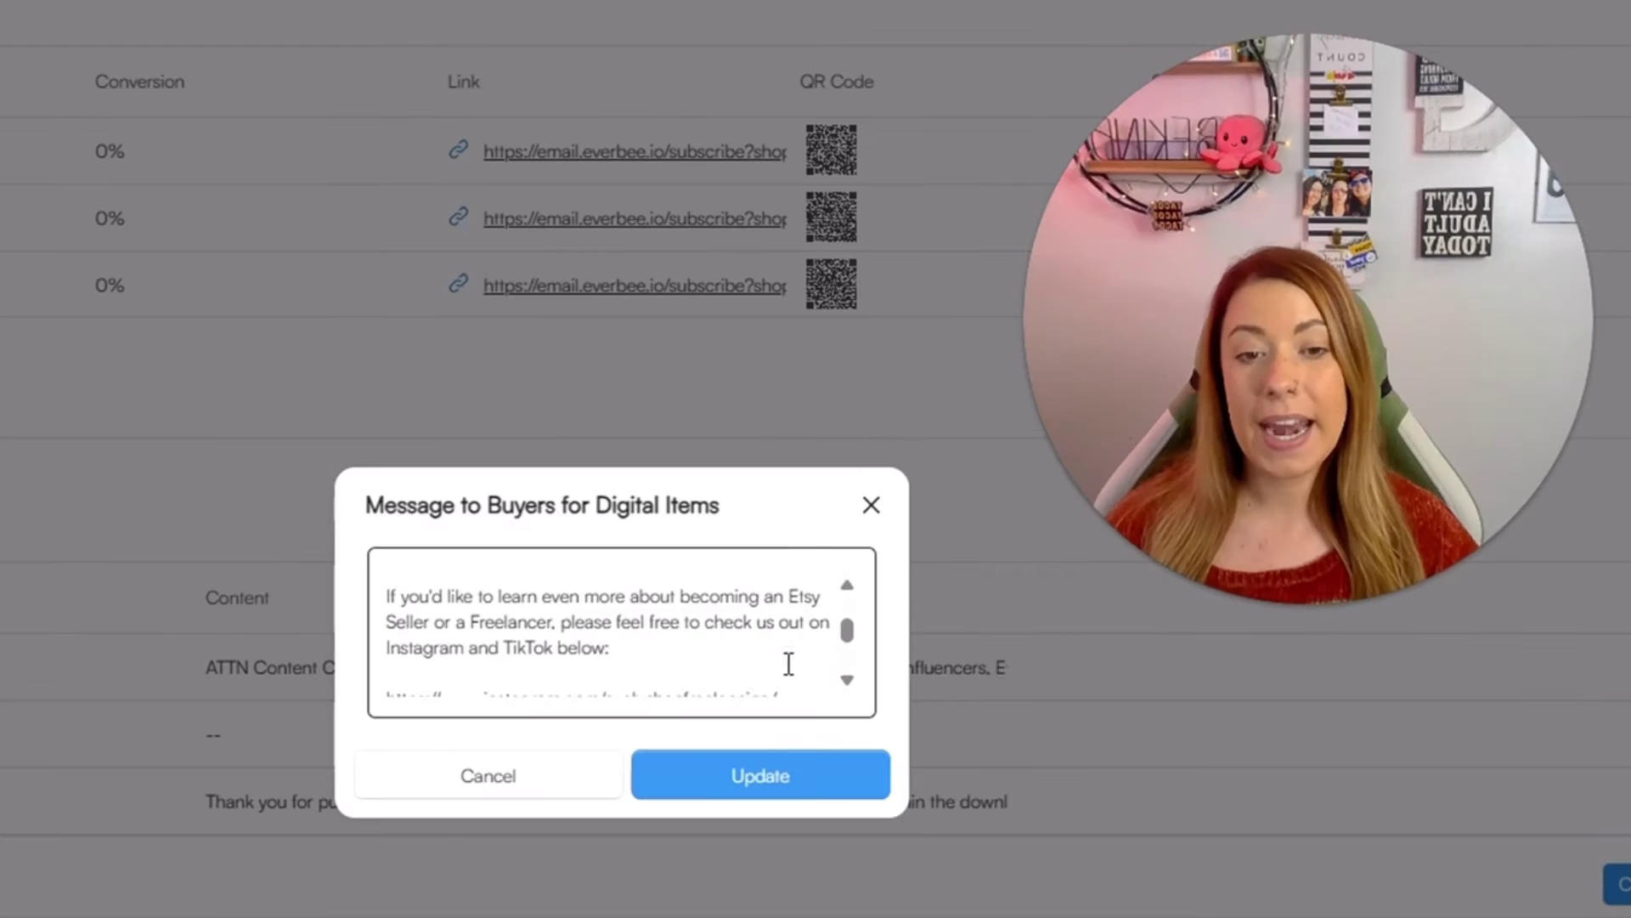
scroll(789, 664, down, 5)
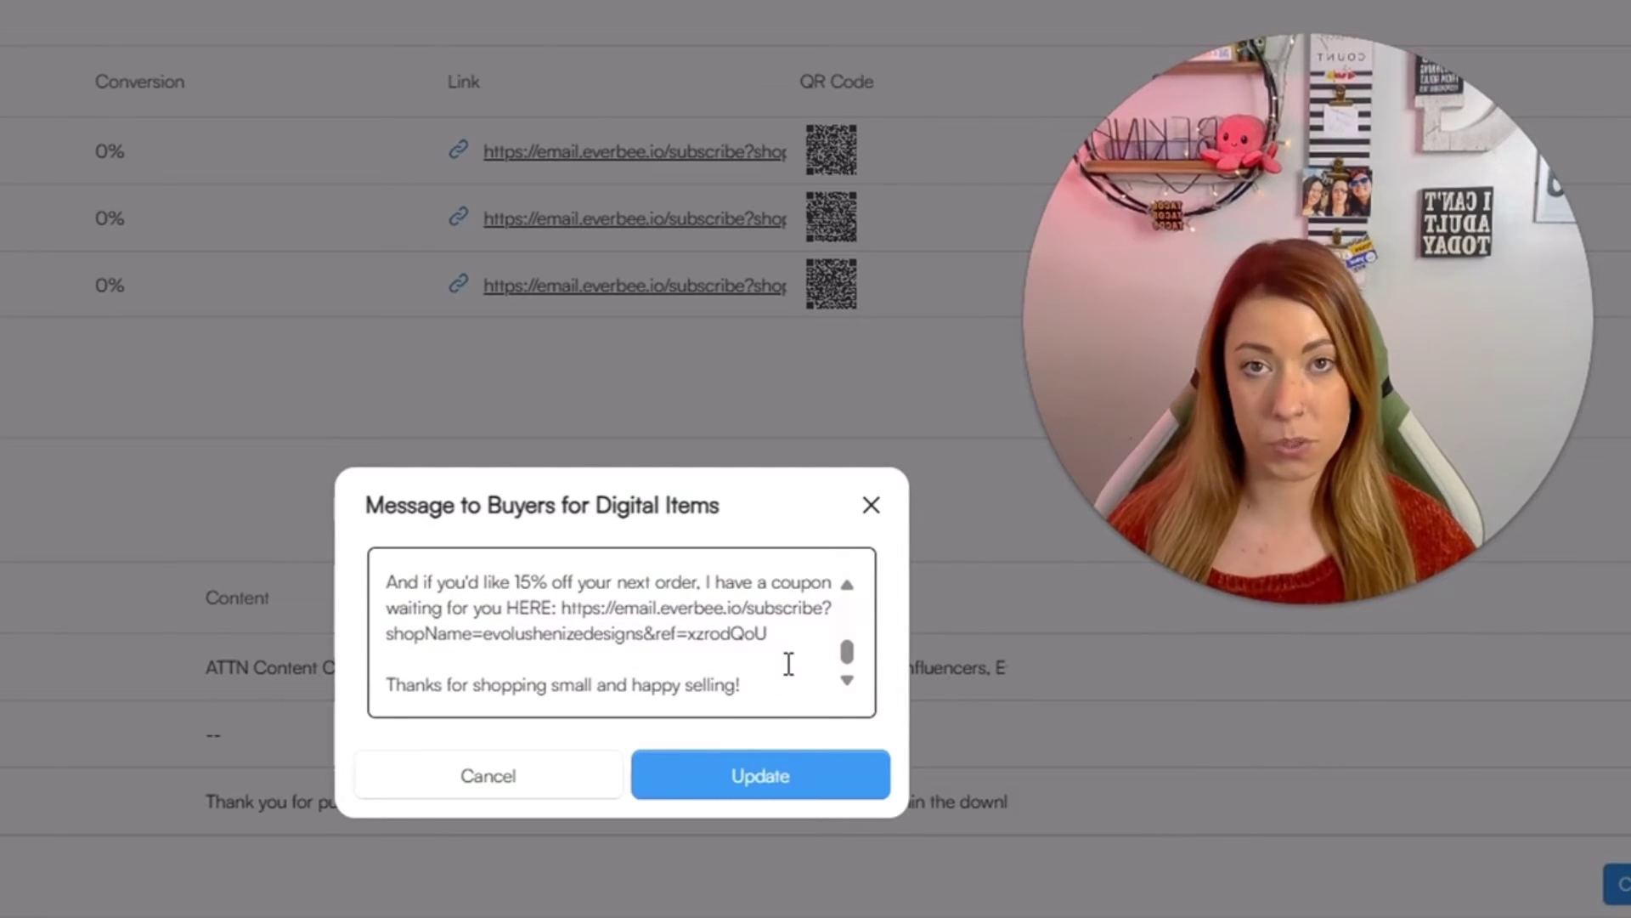
scroll(789, 664, up, 5)
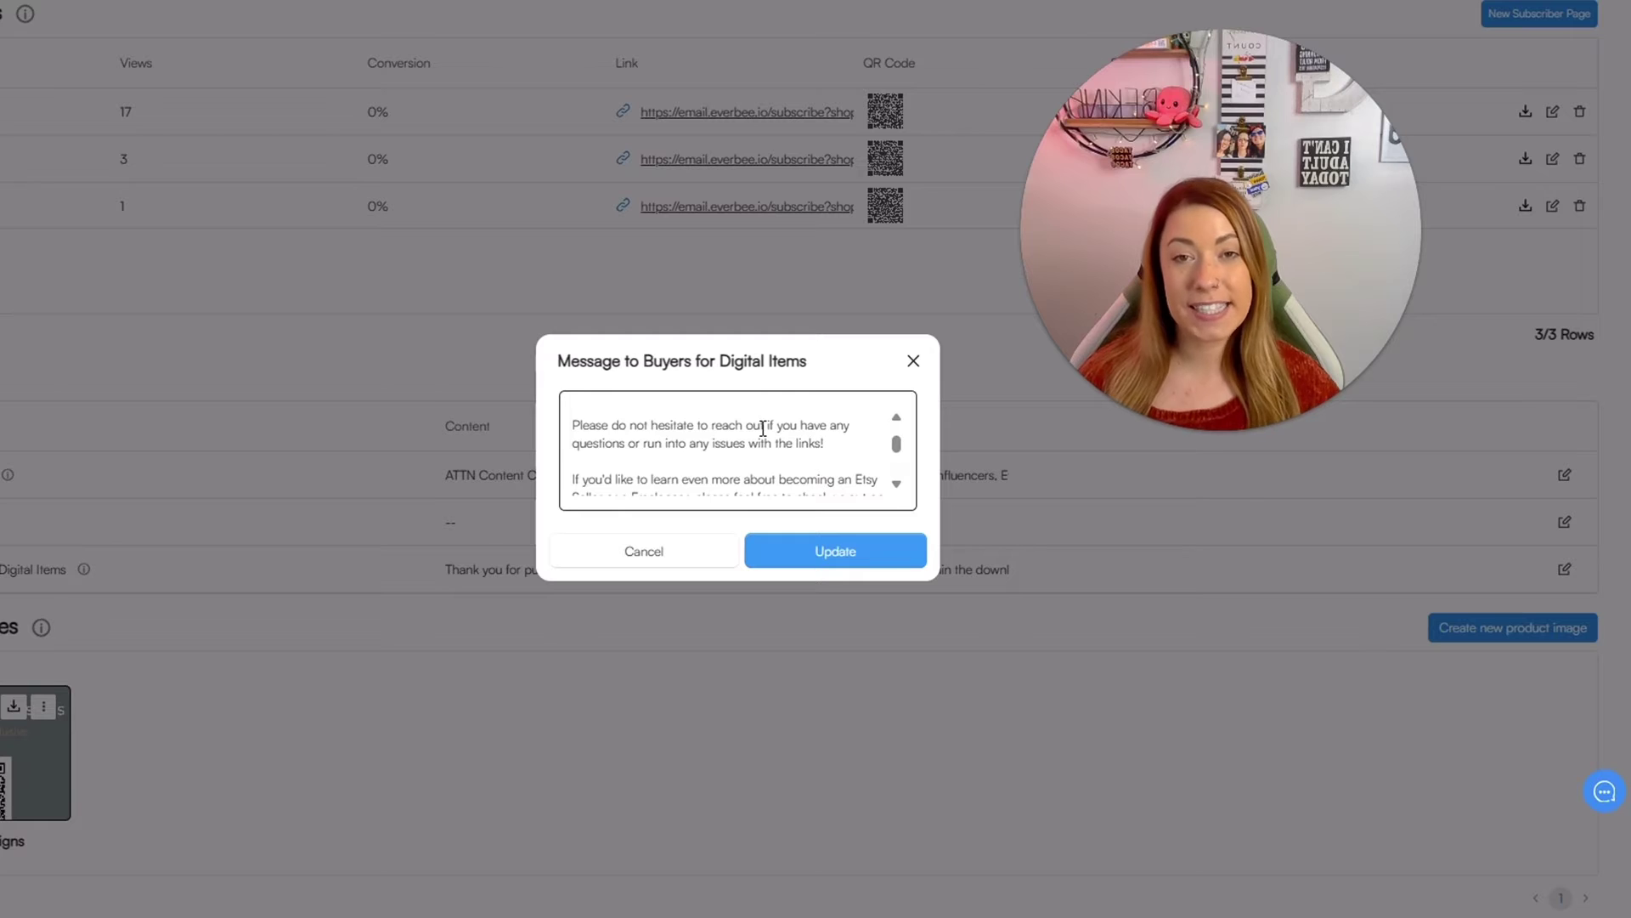
scroll(763, 428, down, 3)
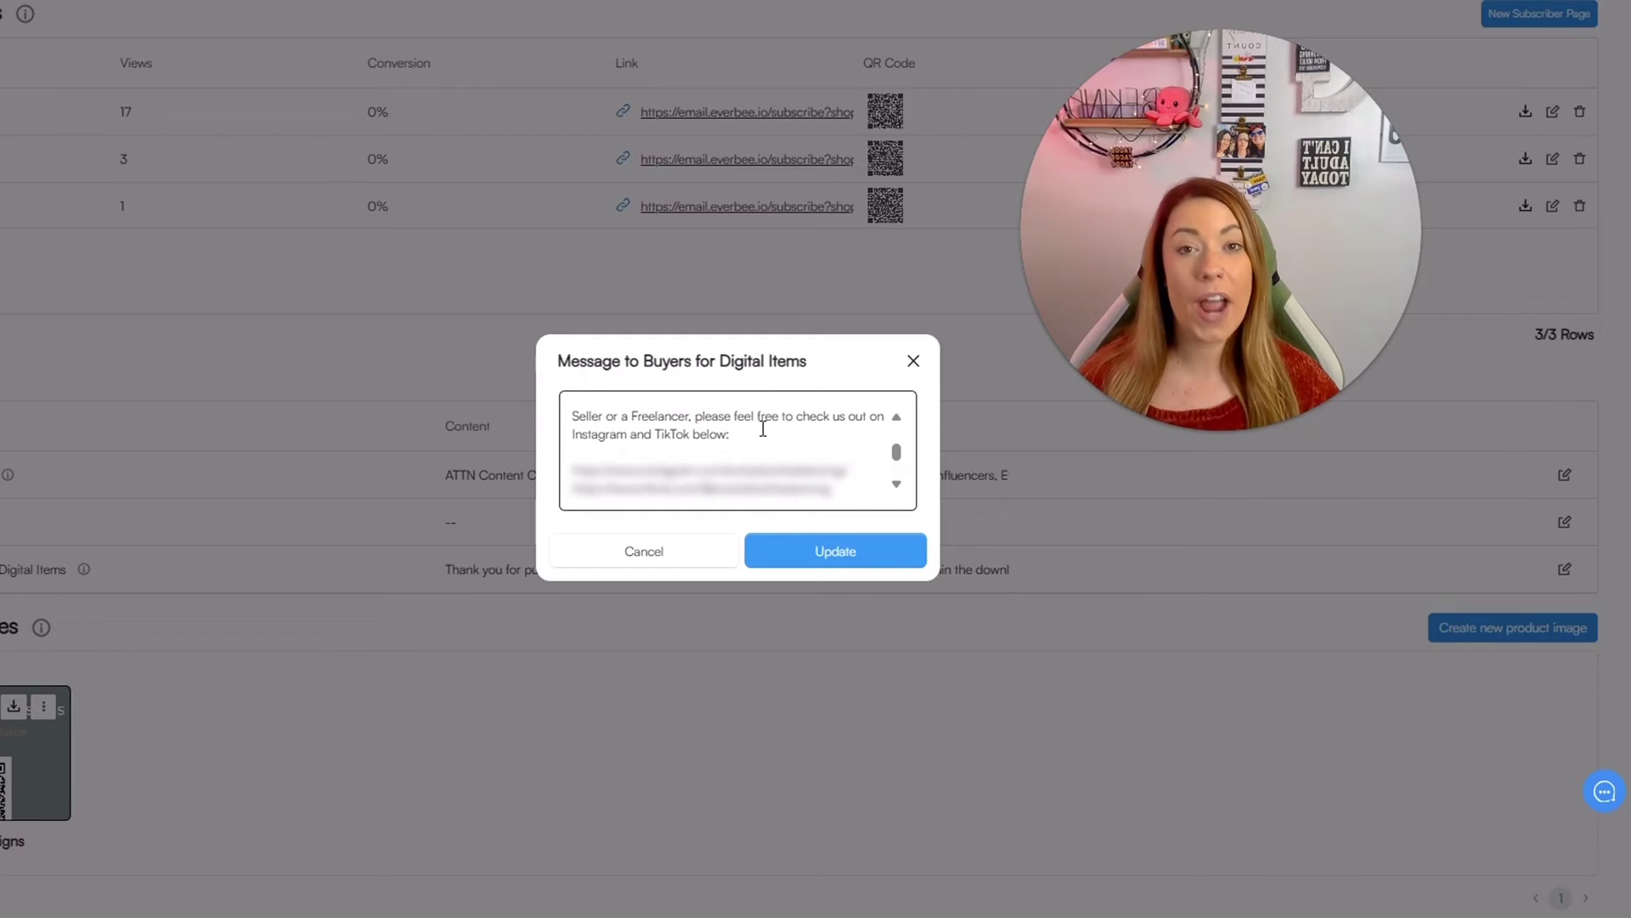
scroll(762, 427, down, 3)
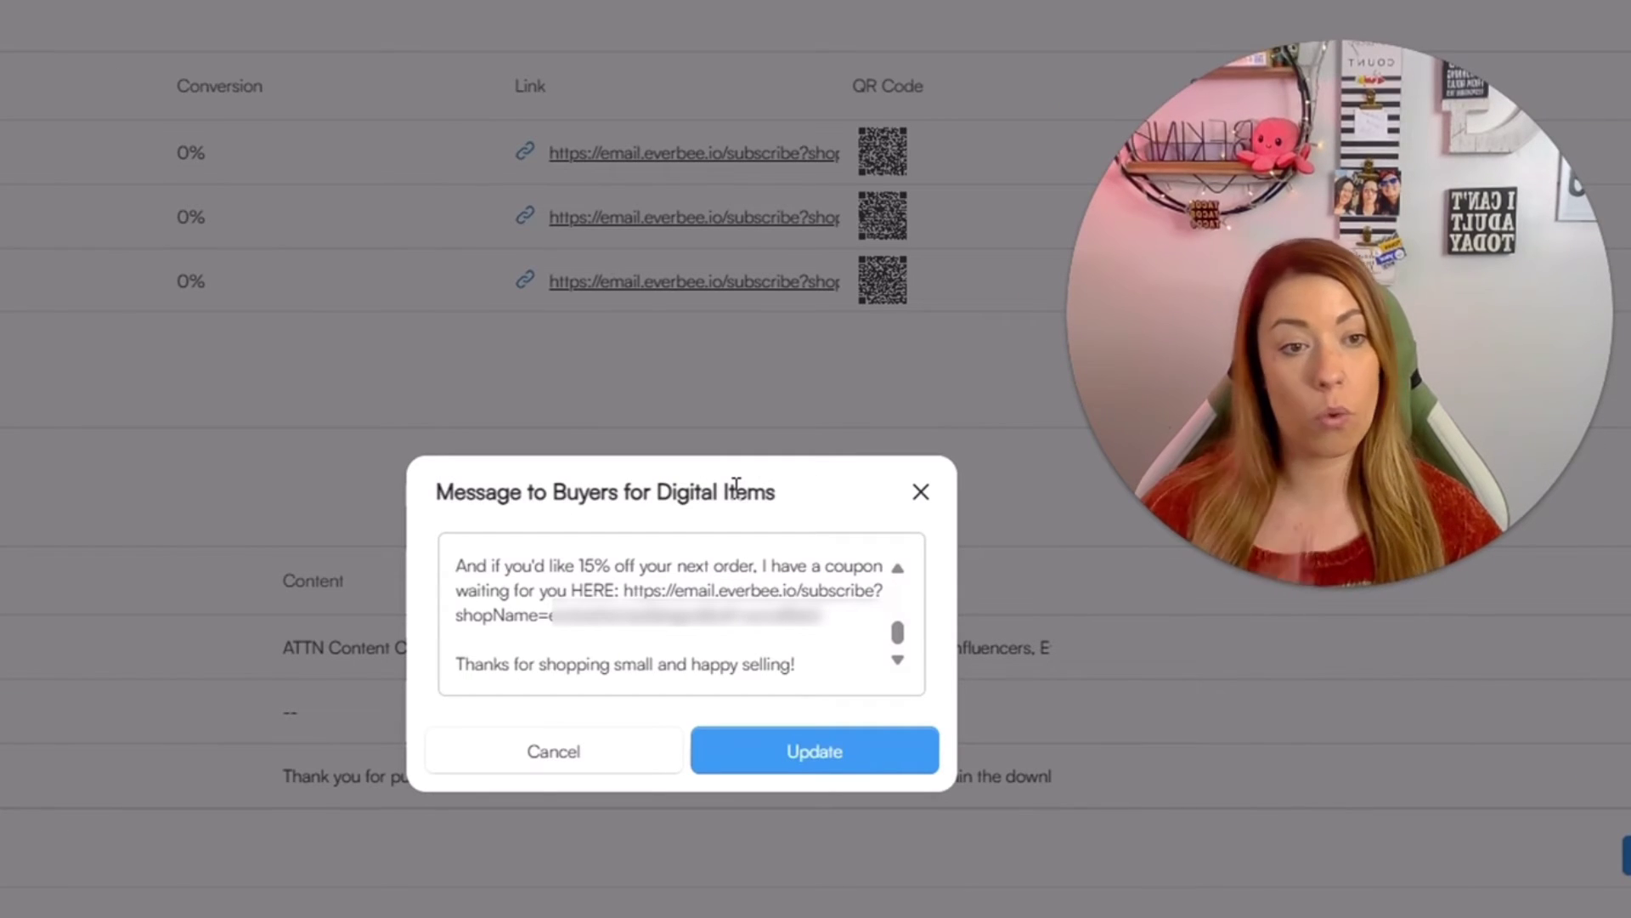
click(827, 588)
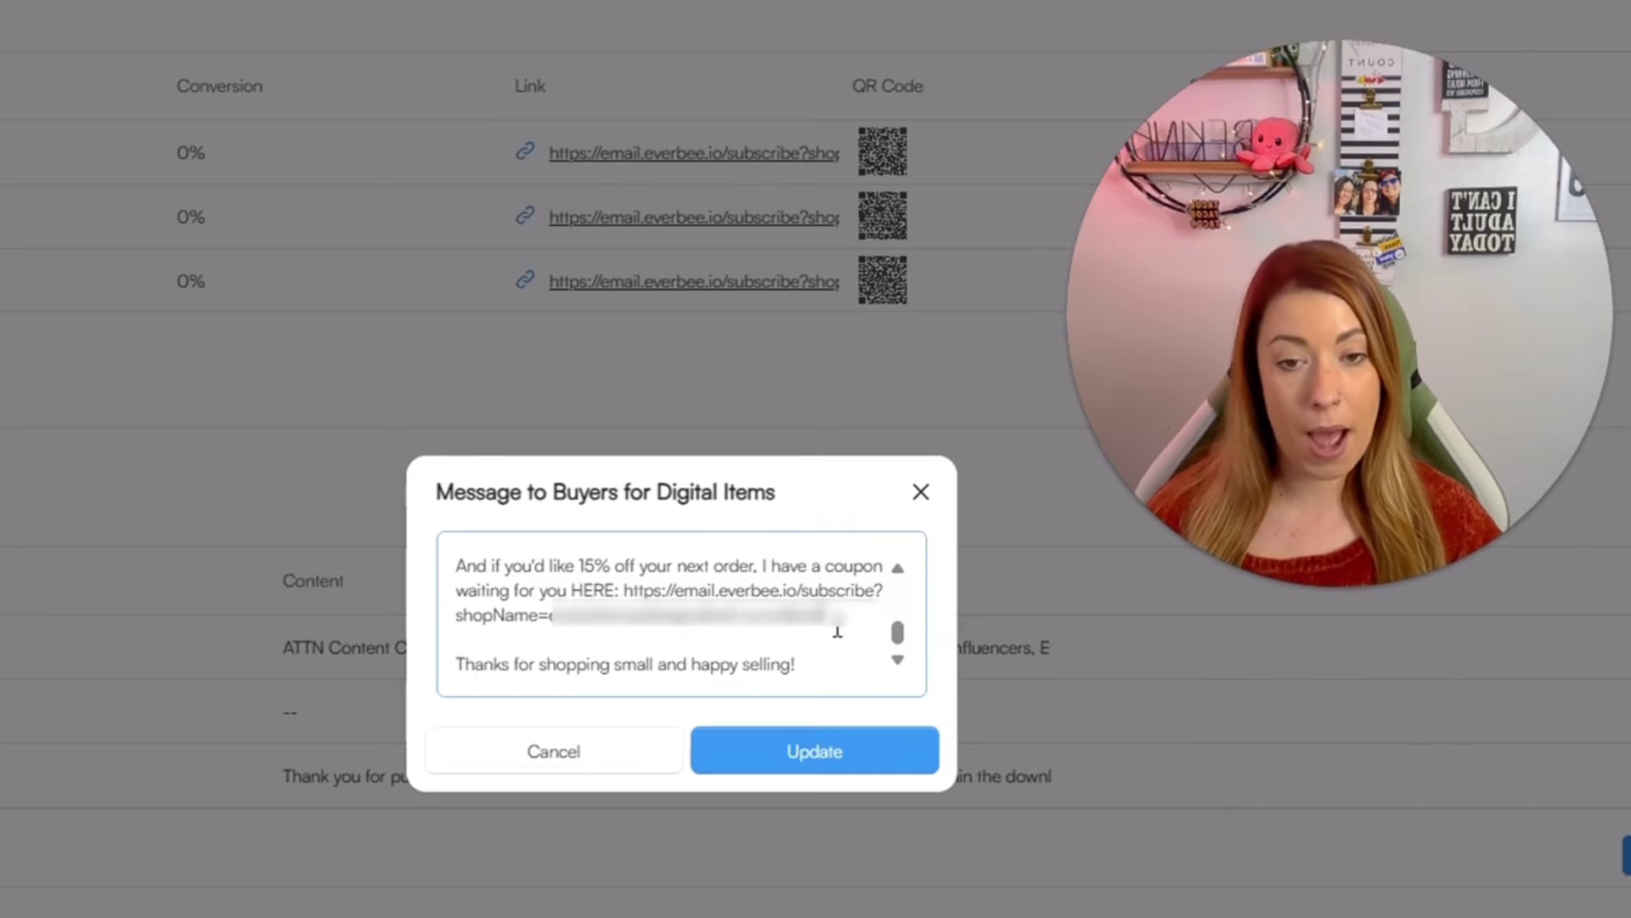
drag(832, 620, 454, 608)
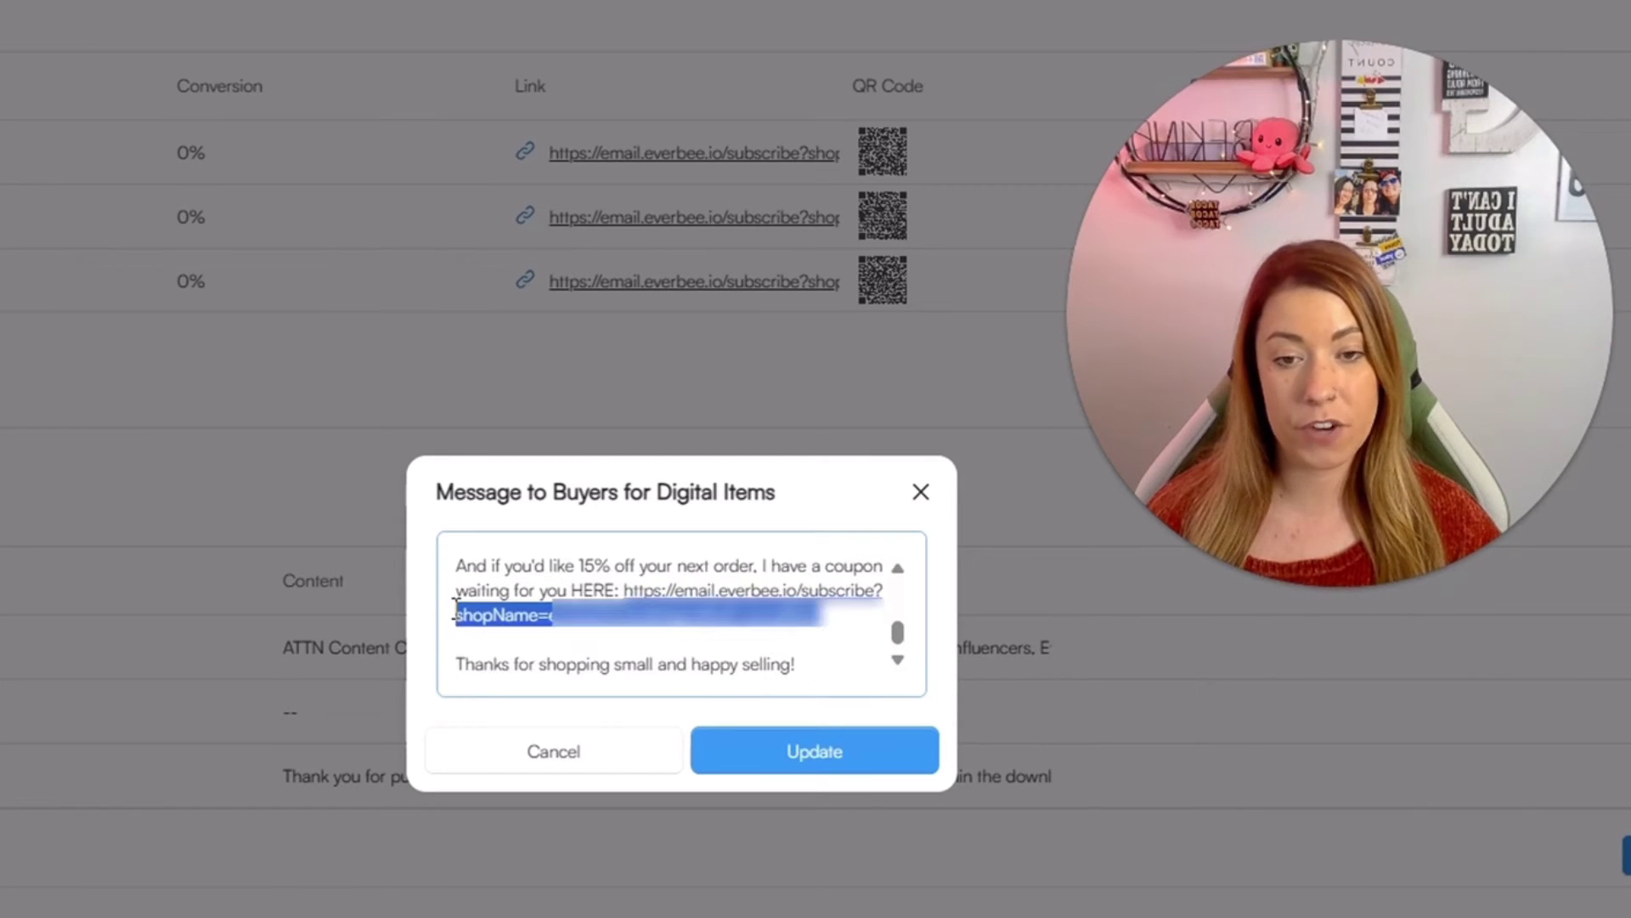
click(568, 587)
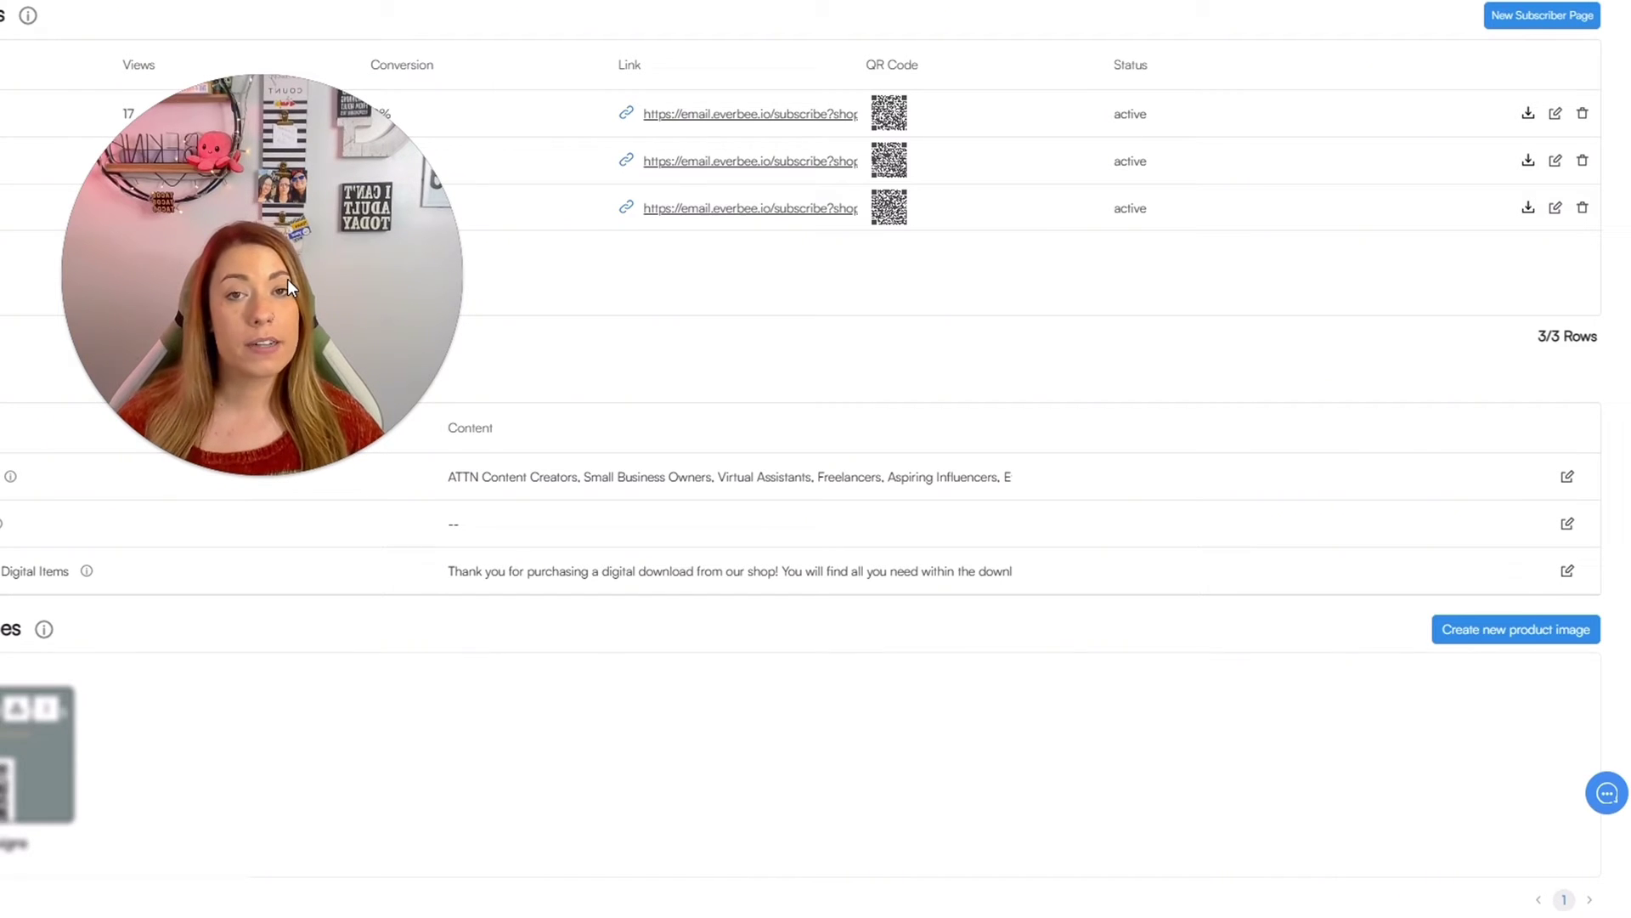
Start a new product image from a template in the Image Editor.
click(1552, 650)
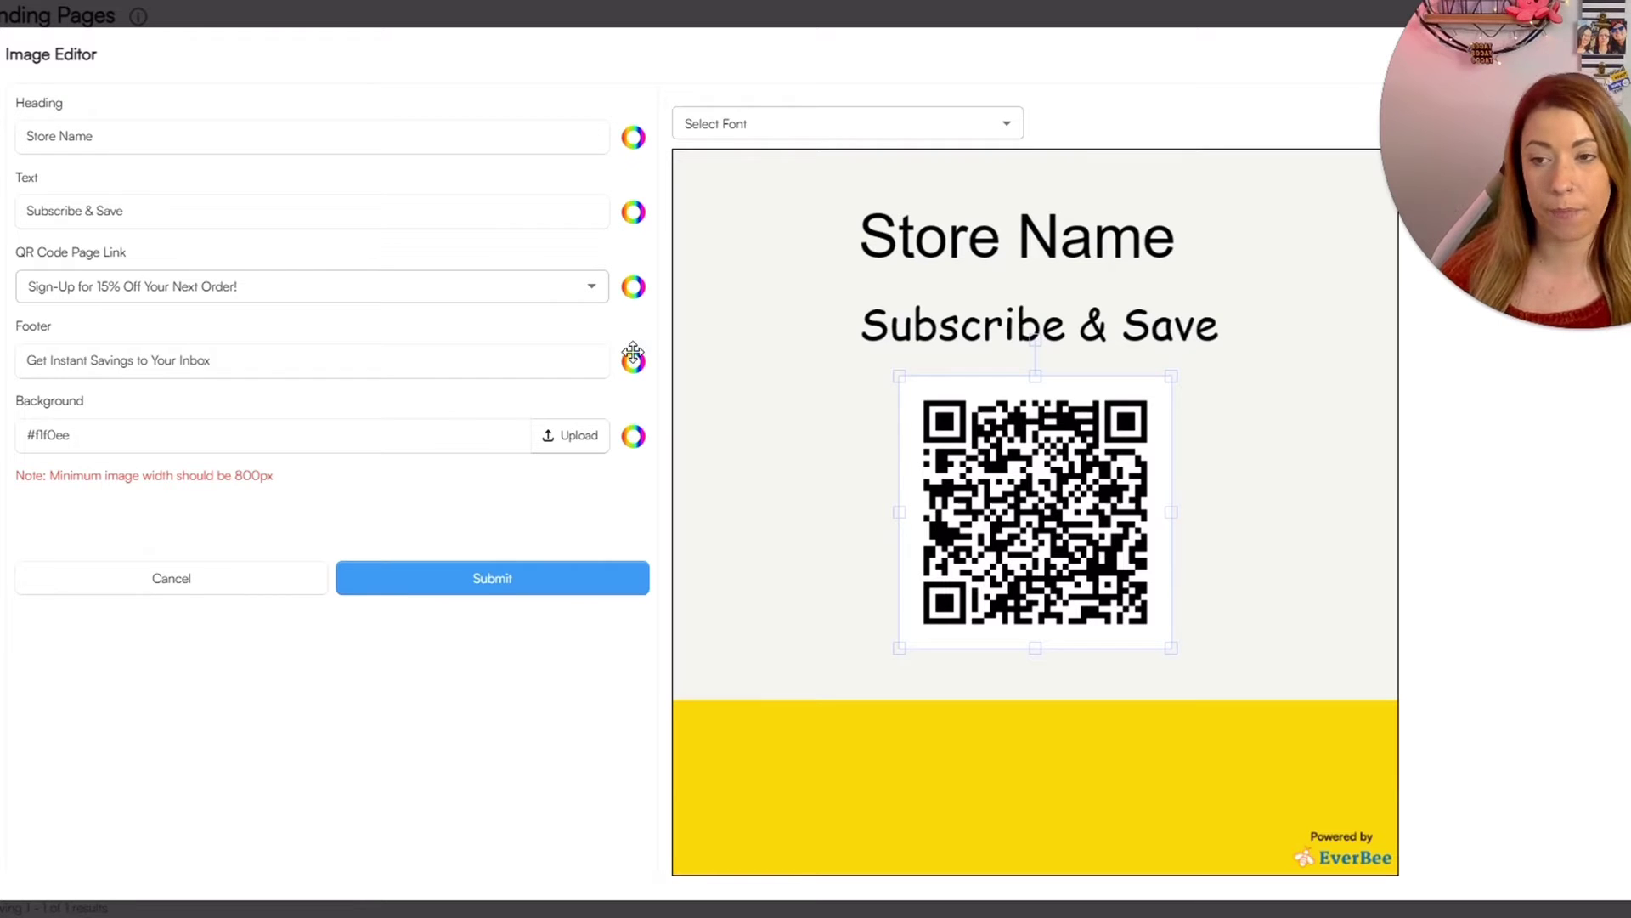
Change the heading to 'EverBee Store' and the centred offer text to 'Get 15% off when you sign up today!'.
triple_click(167, 137)
text(EverBee Store)
triple_click(170, 210)
text(Get 15% off when you sign up today!)
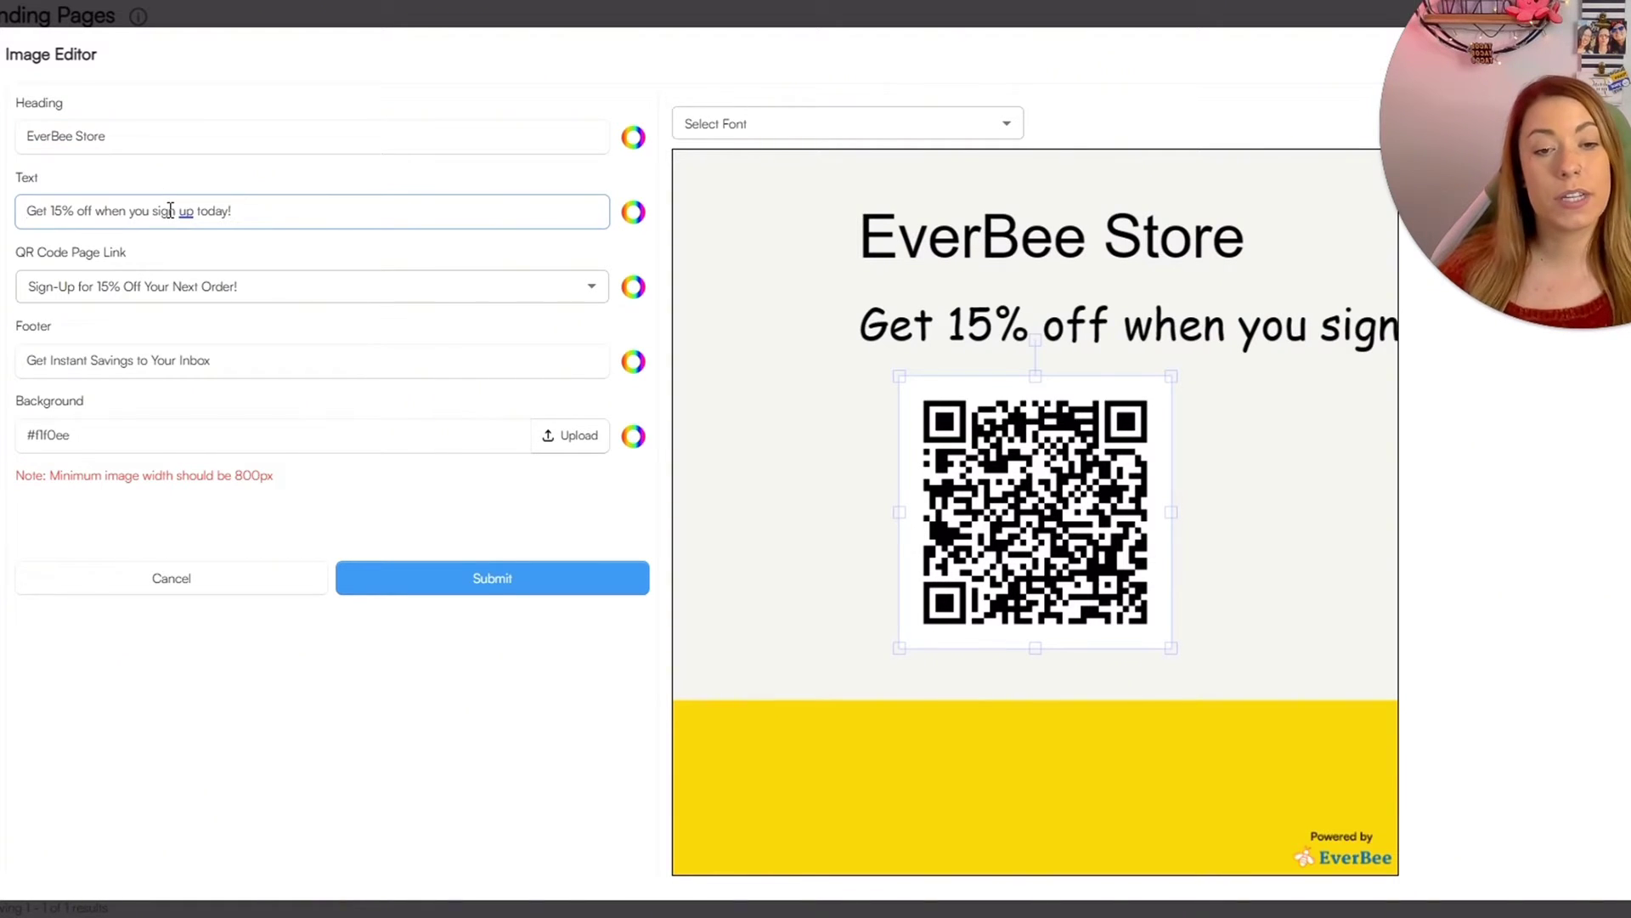
click(1147, 330)
drag(1100, 302, 920, 303)
drag(690, 291, 920, 309)
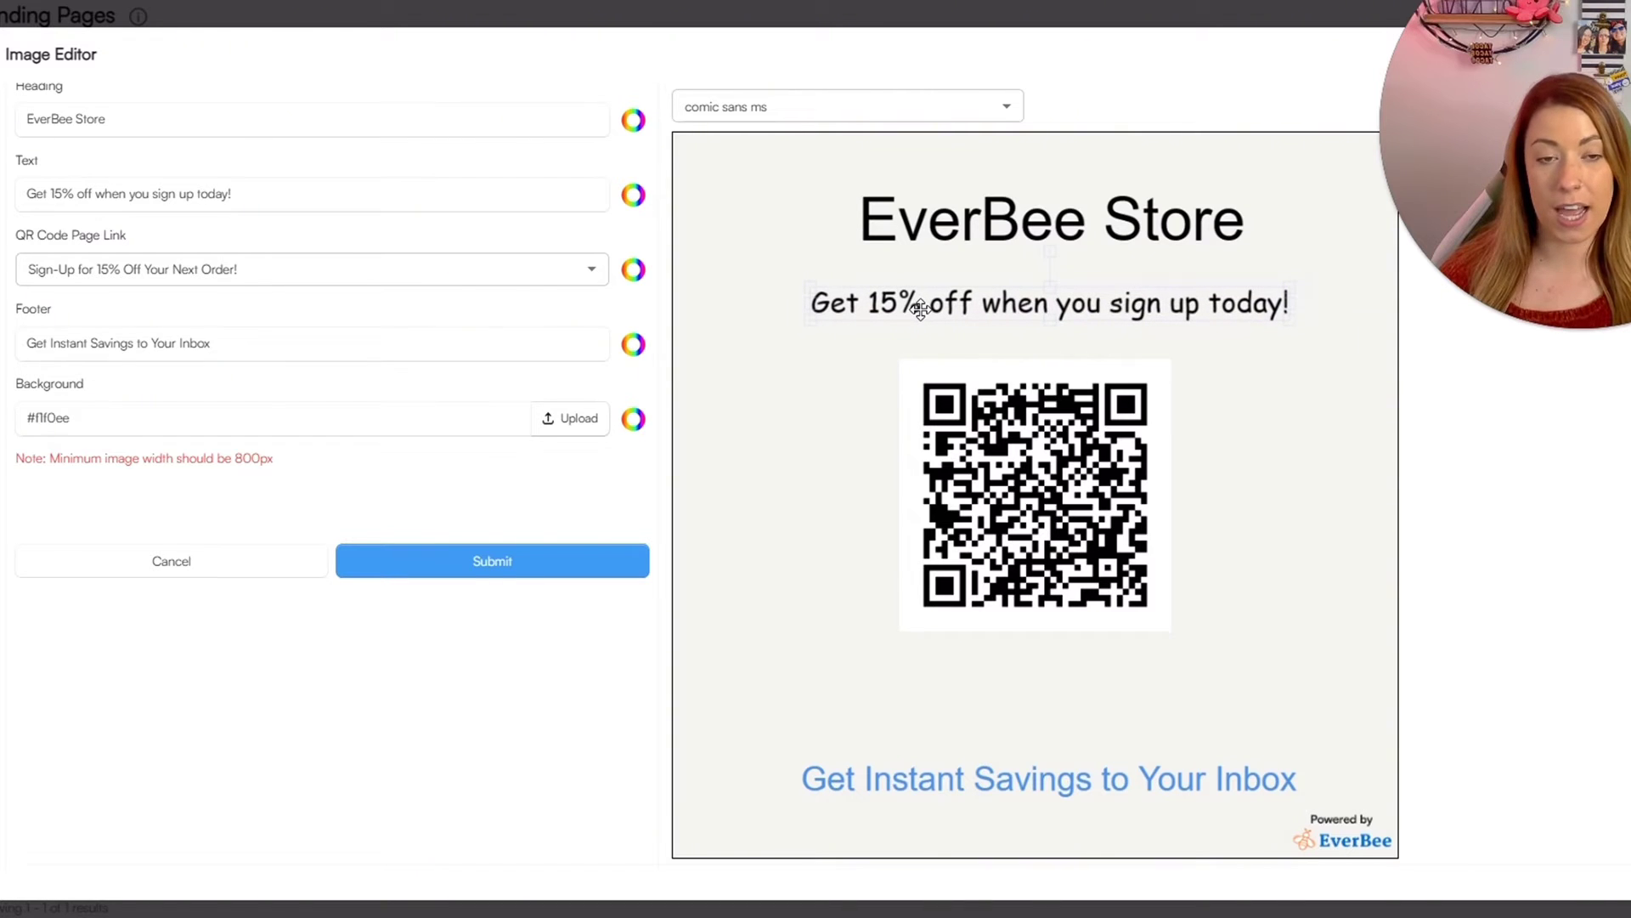
Set the background to #b27e84, the footer font to Verdana and the heading font to Courier.
click(633, 419)
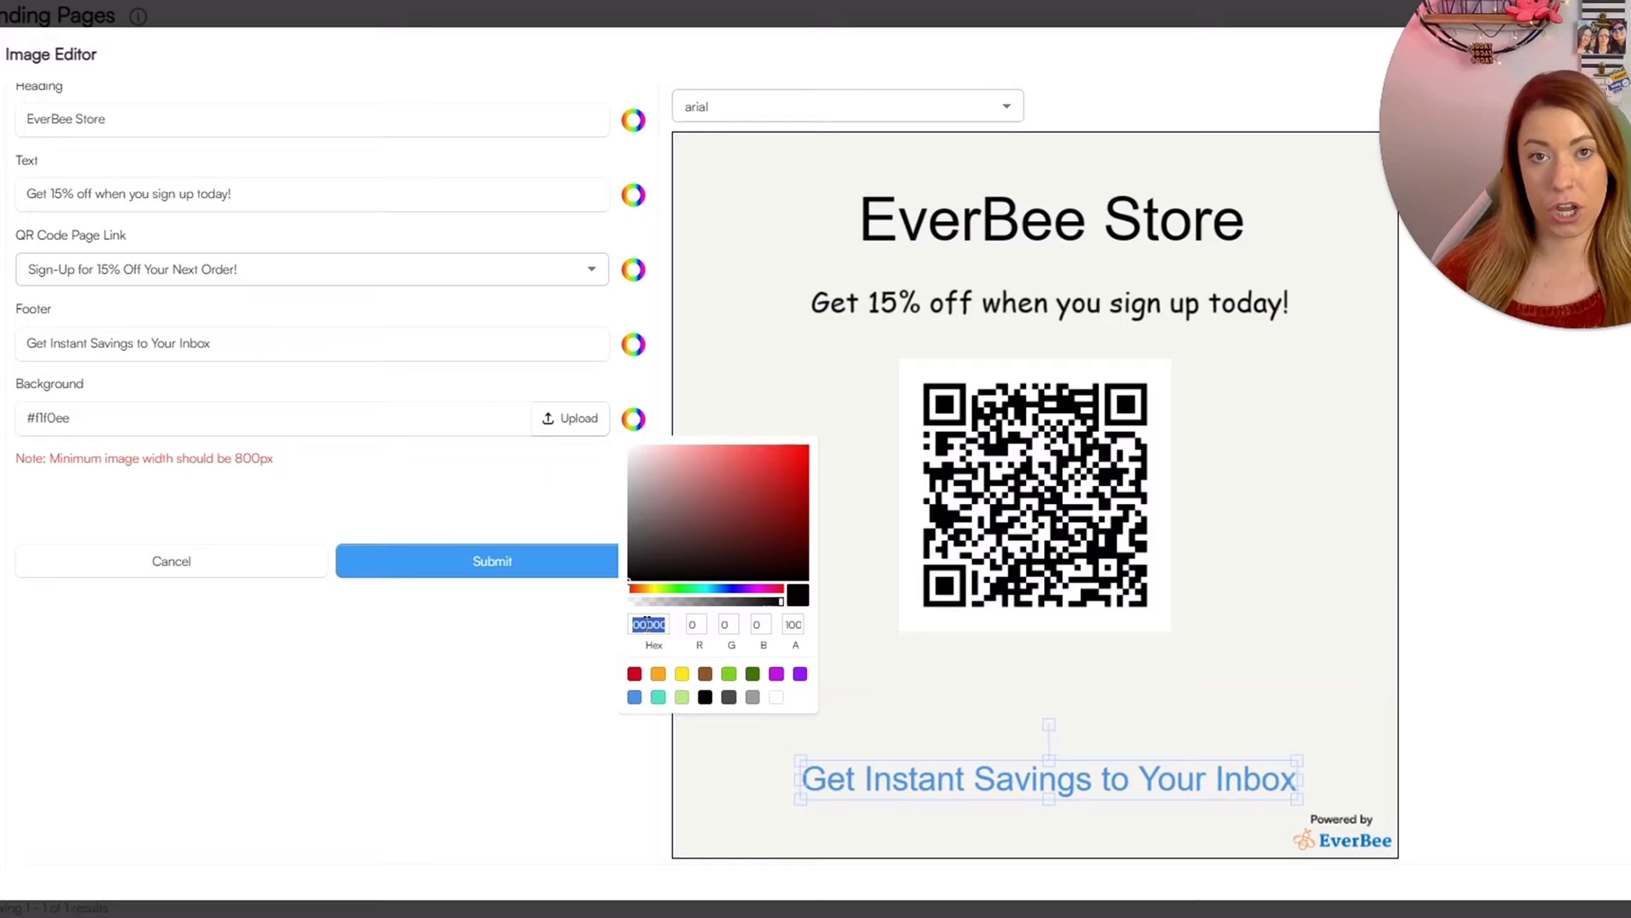
click(809, 115)
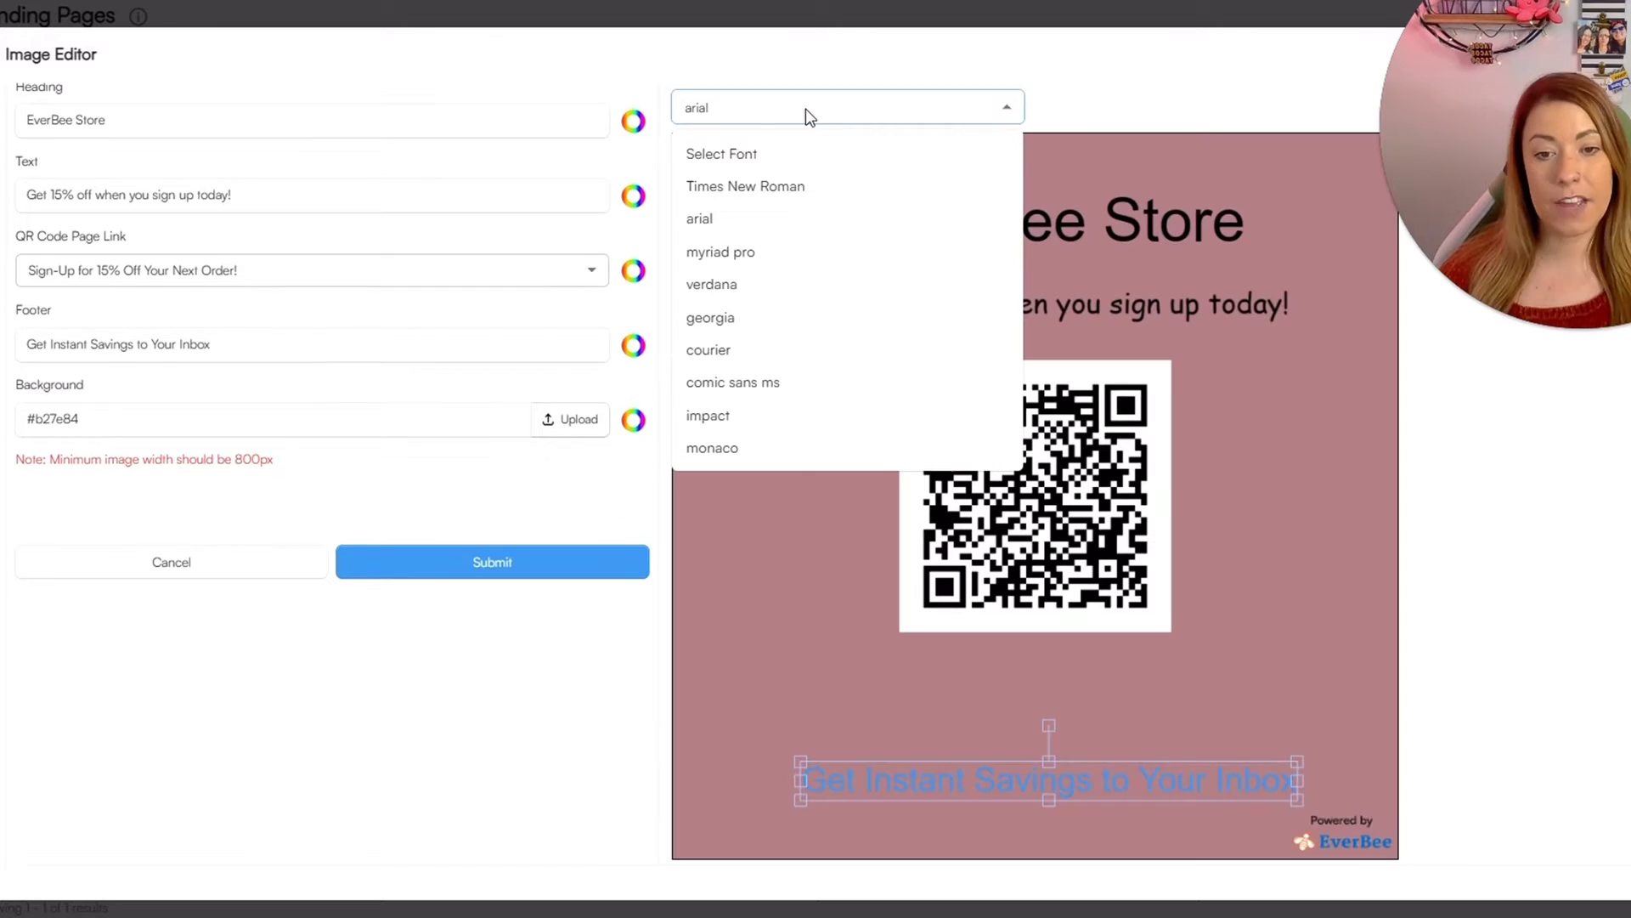
click(748, 296)
click(924, 212)
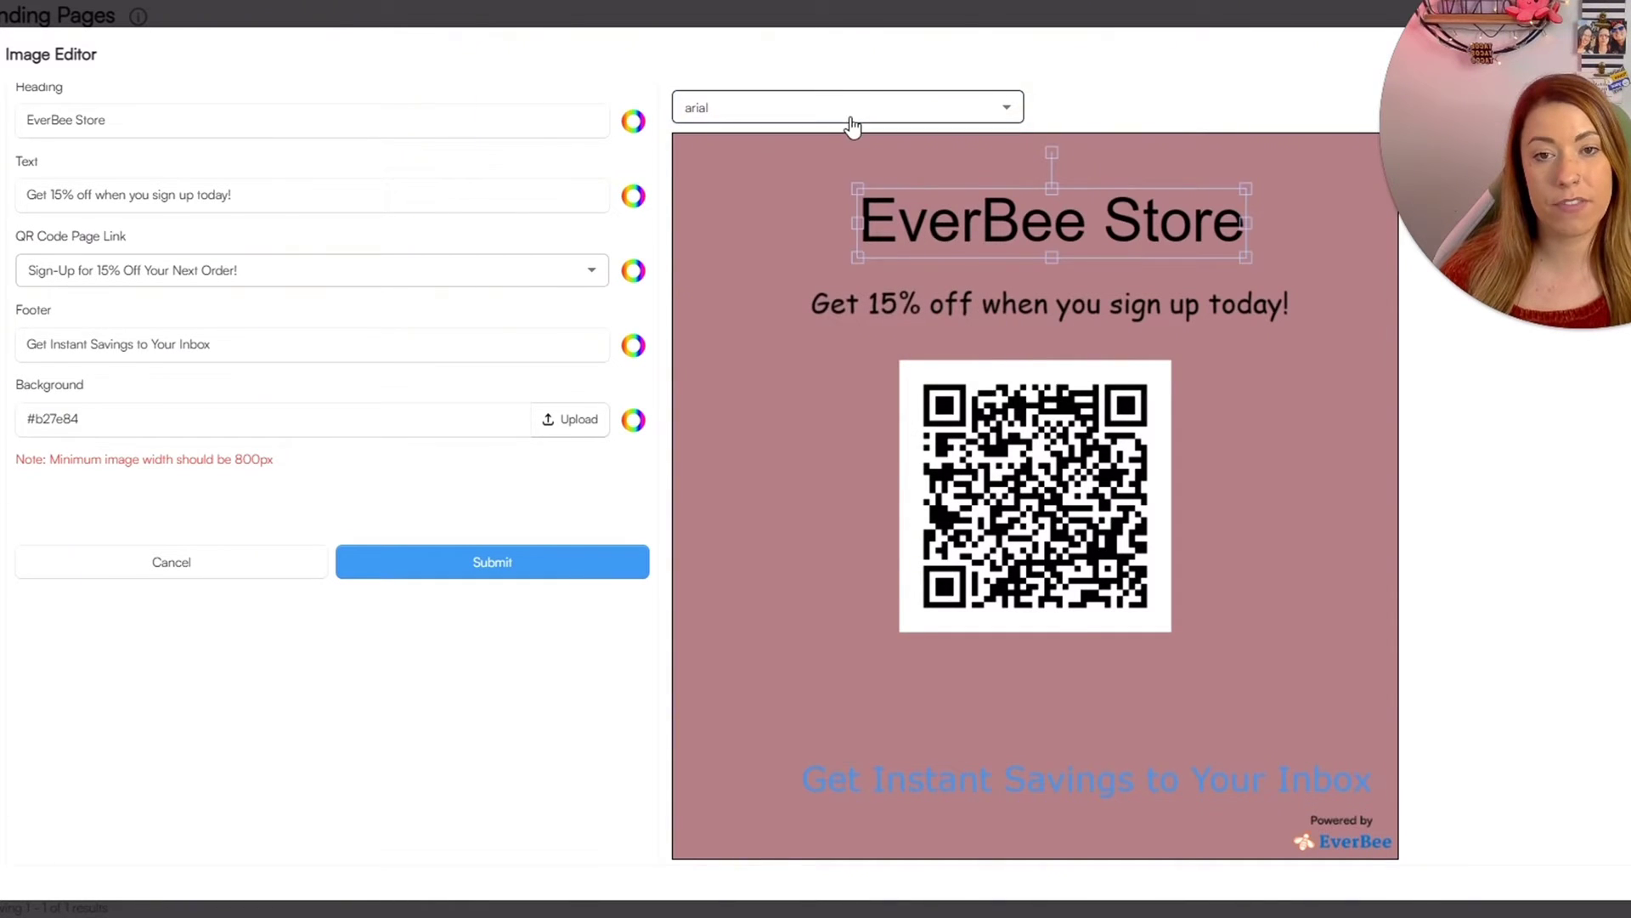
click(850, 110)
click(786, 348)
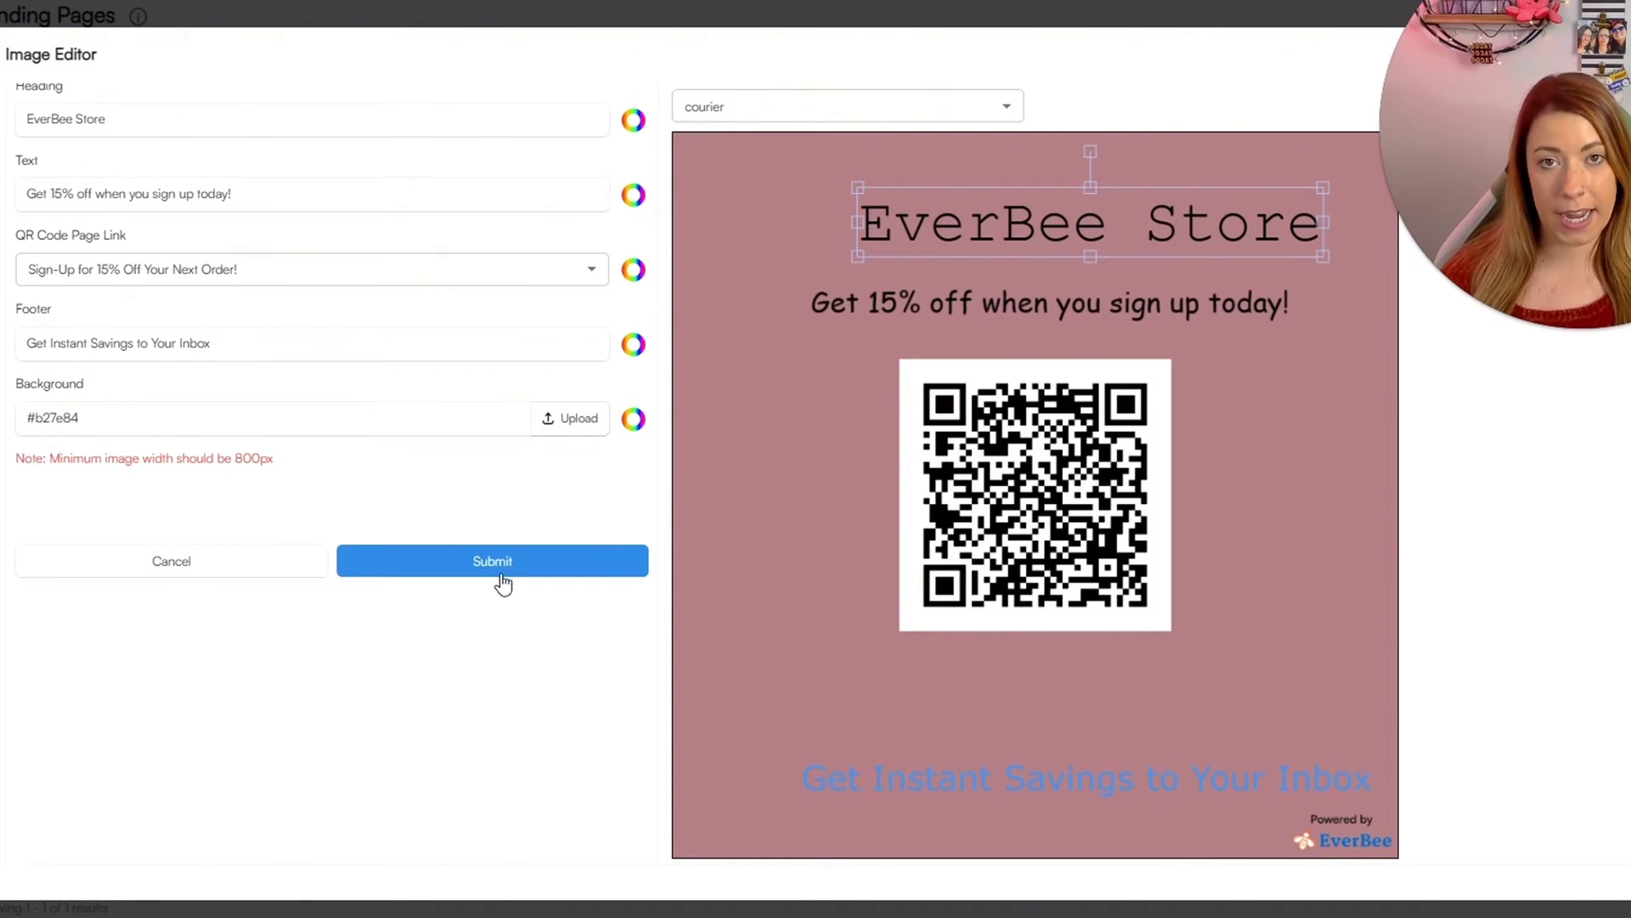
click(217, 274)
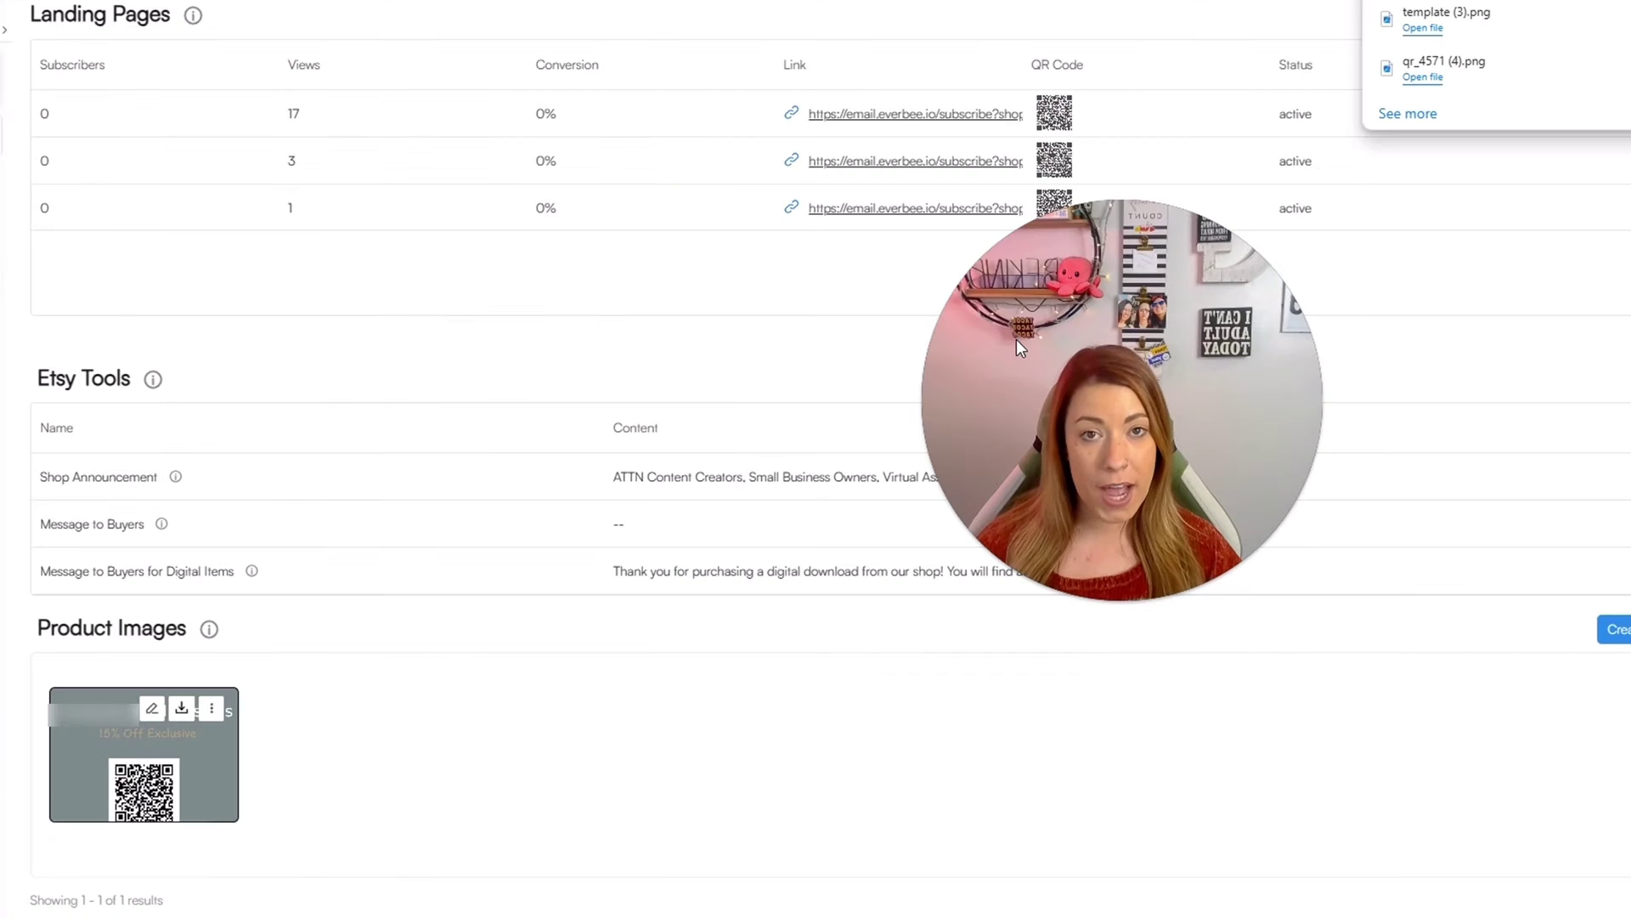
Push the QR product image to Etsy for the gildan 18500 size chart listing.
click(210, 712)
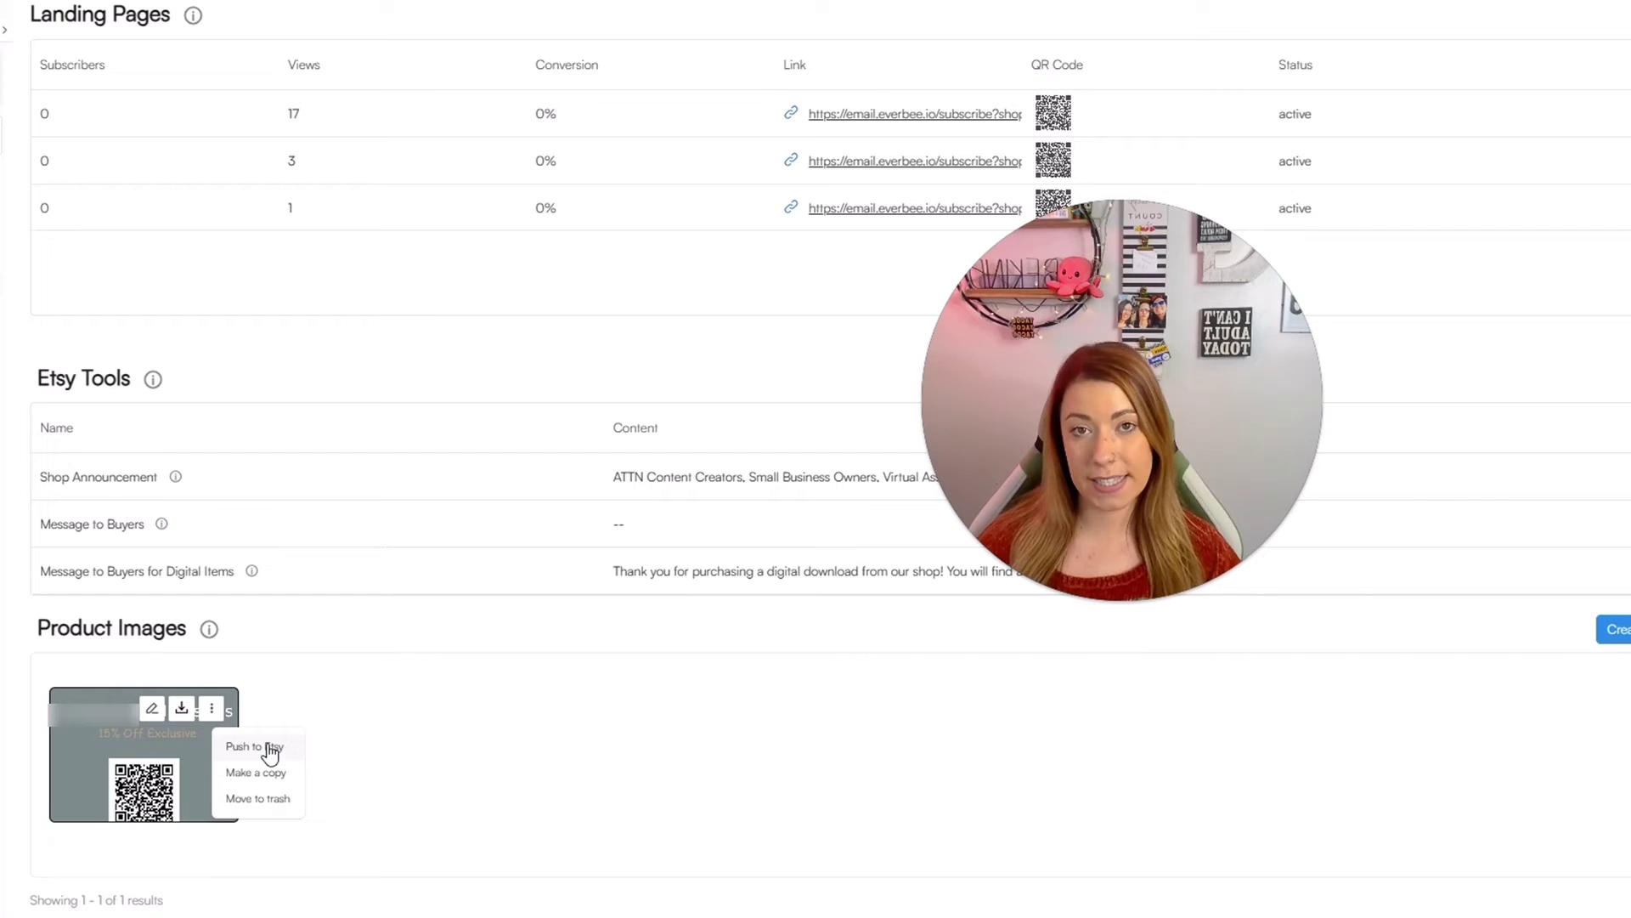
click(268, 750)
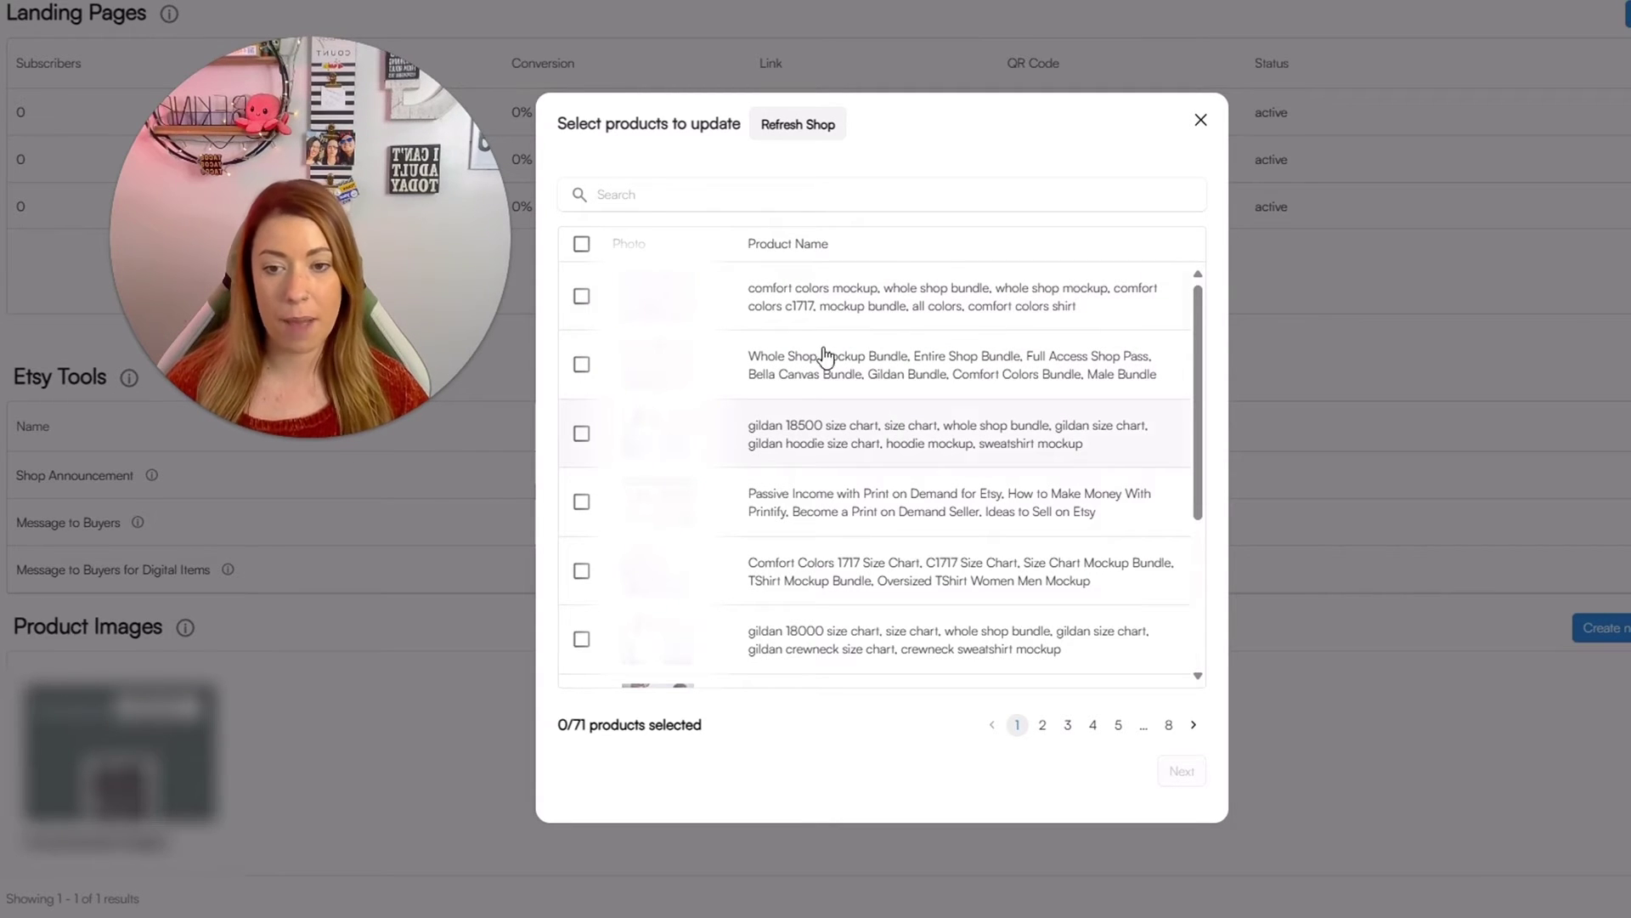
click(581, 435)
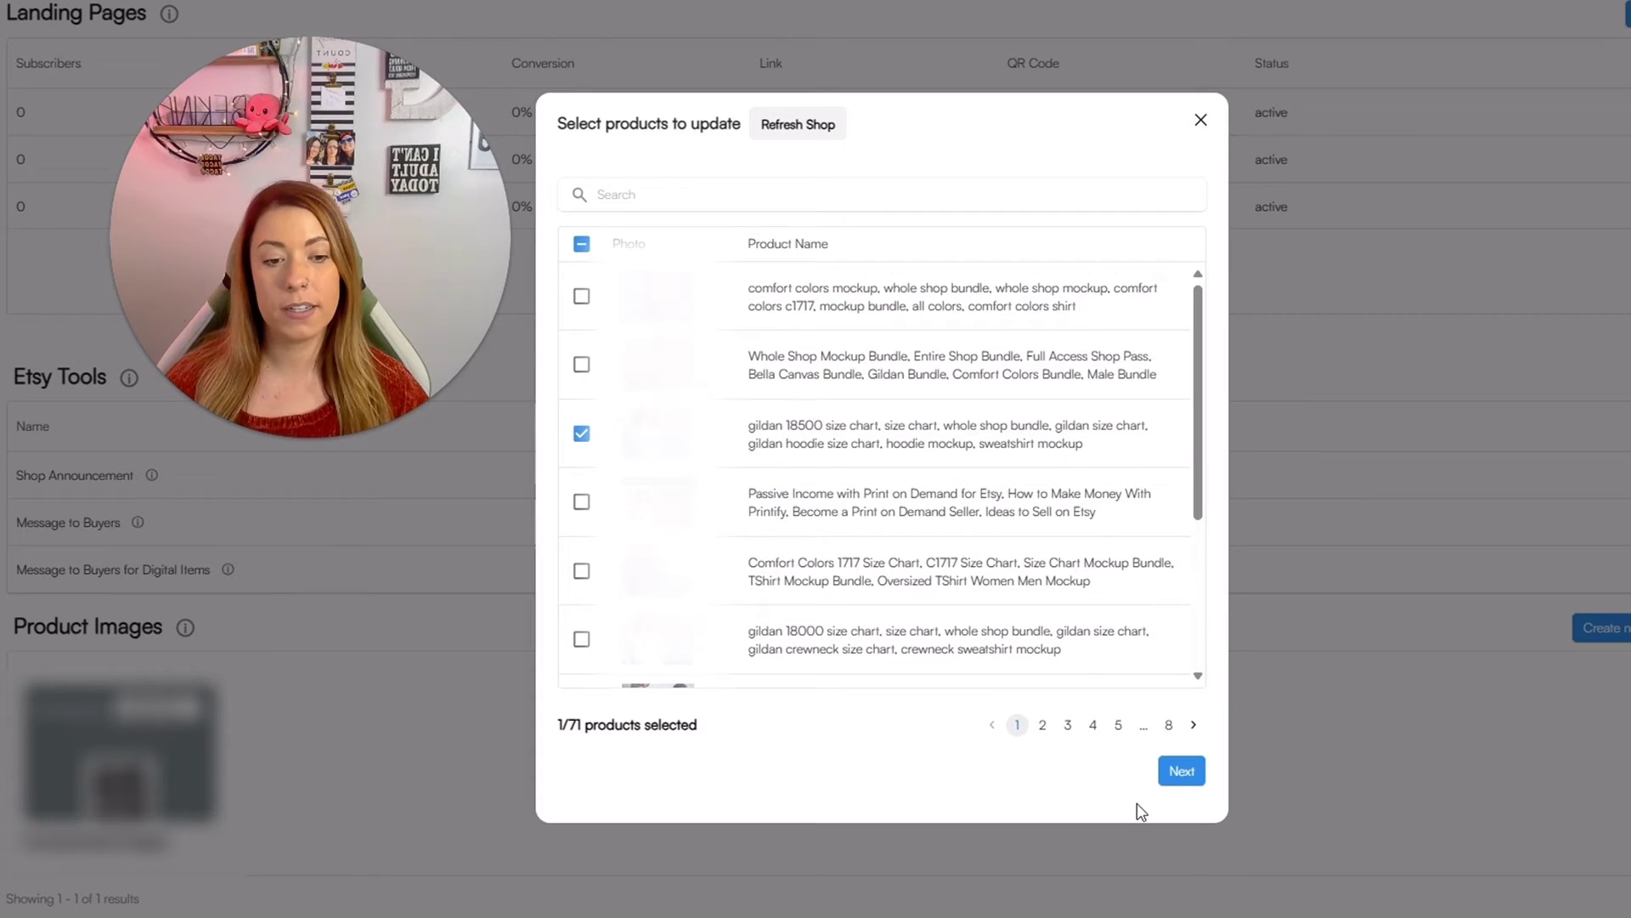
click(1180, 772)
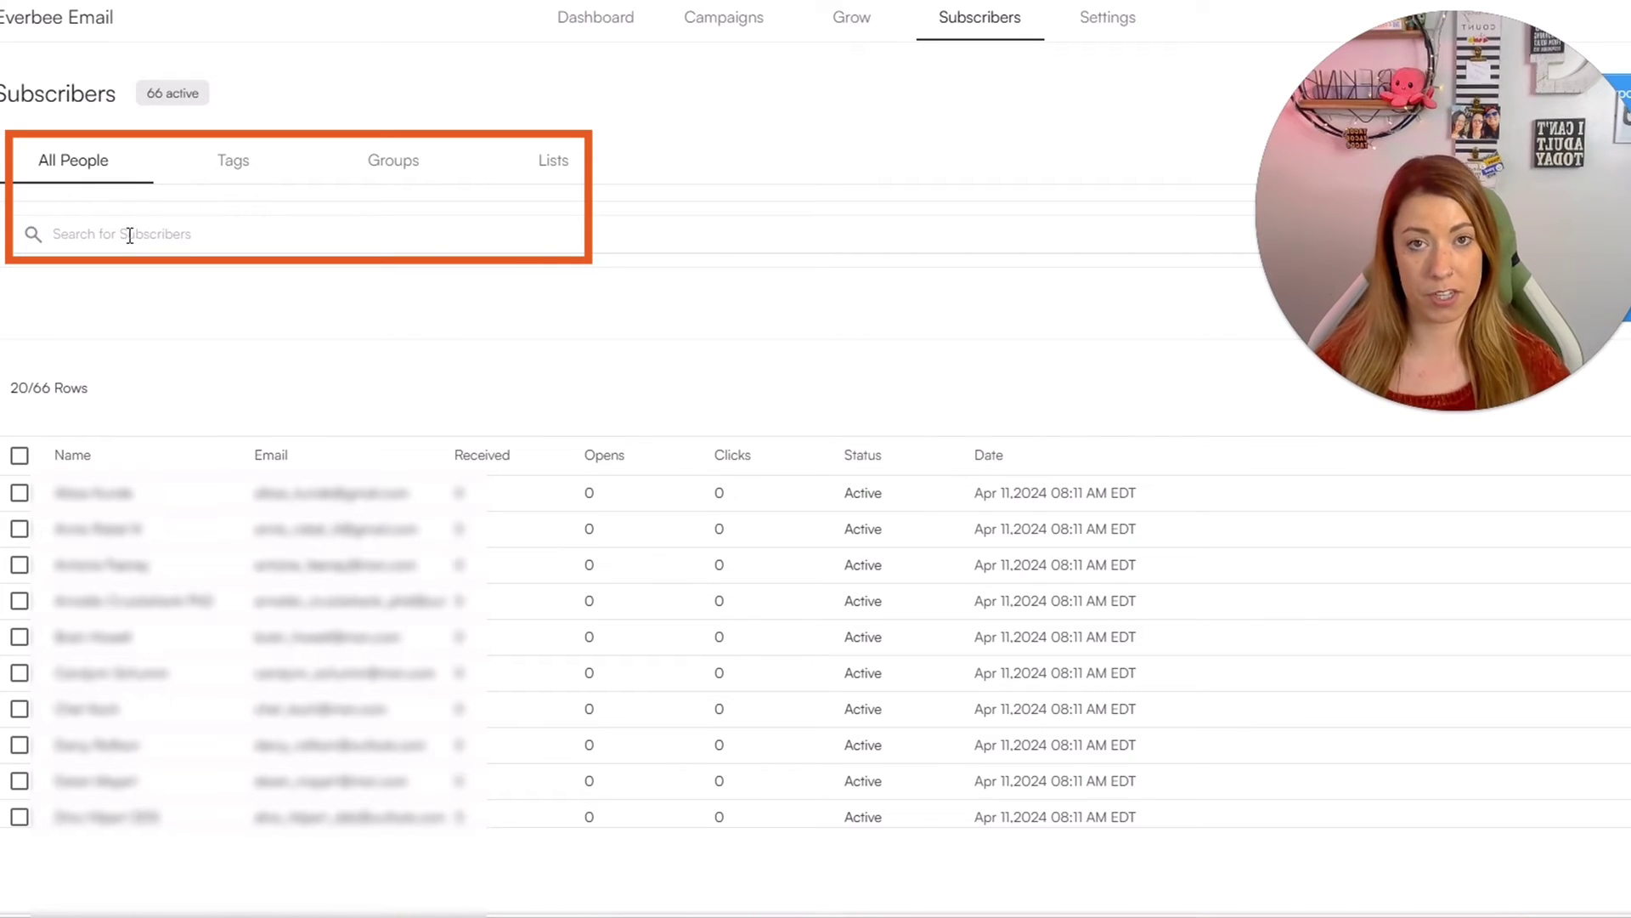
Select the first subscriber on All People and view the bulk Actions menu.
click(18, 492)
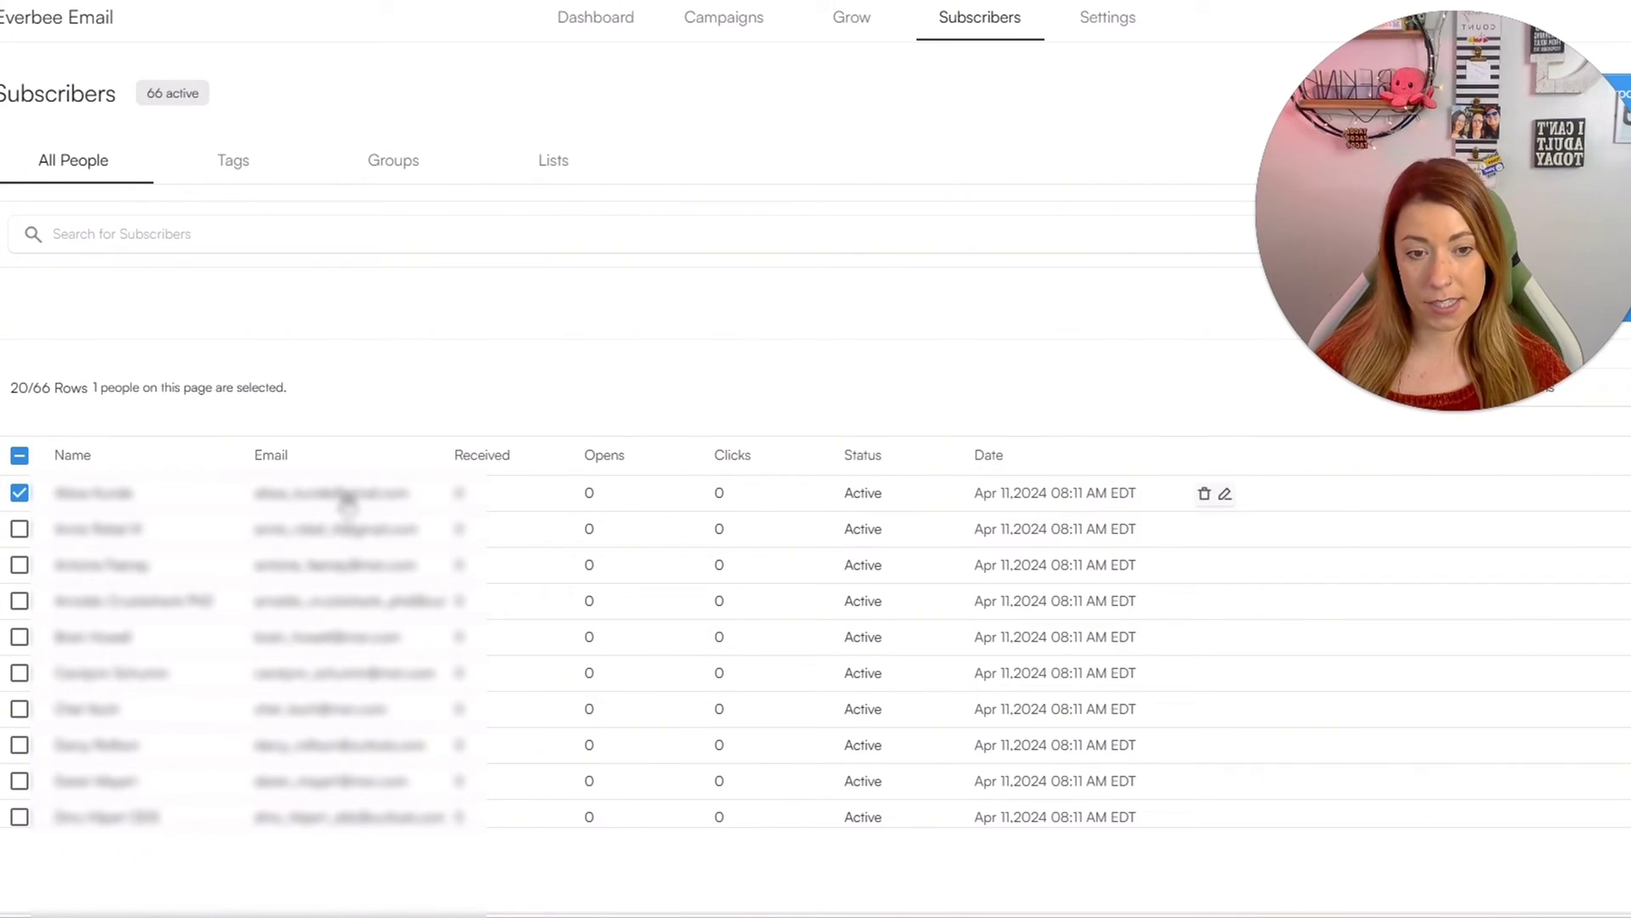
mouse_move(1220, 500)
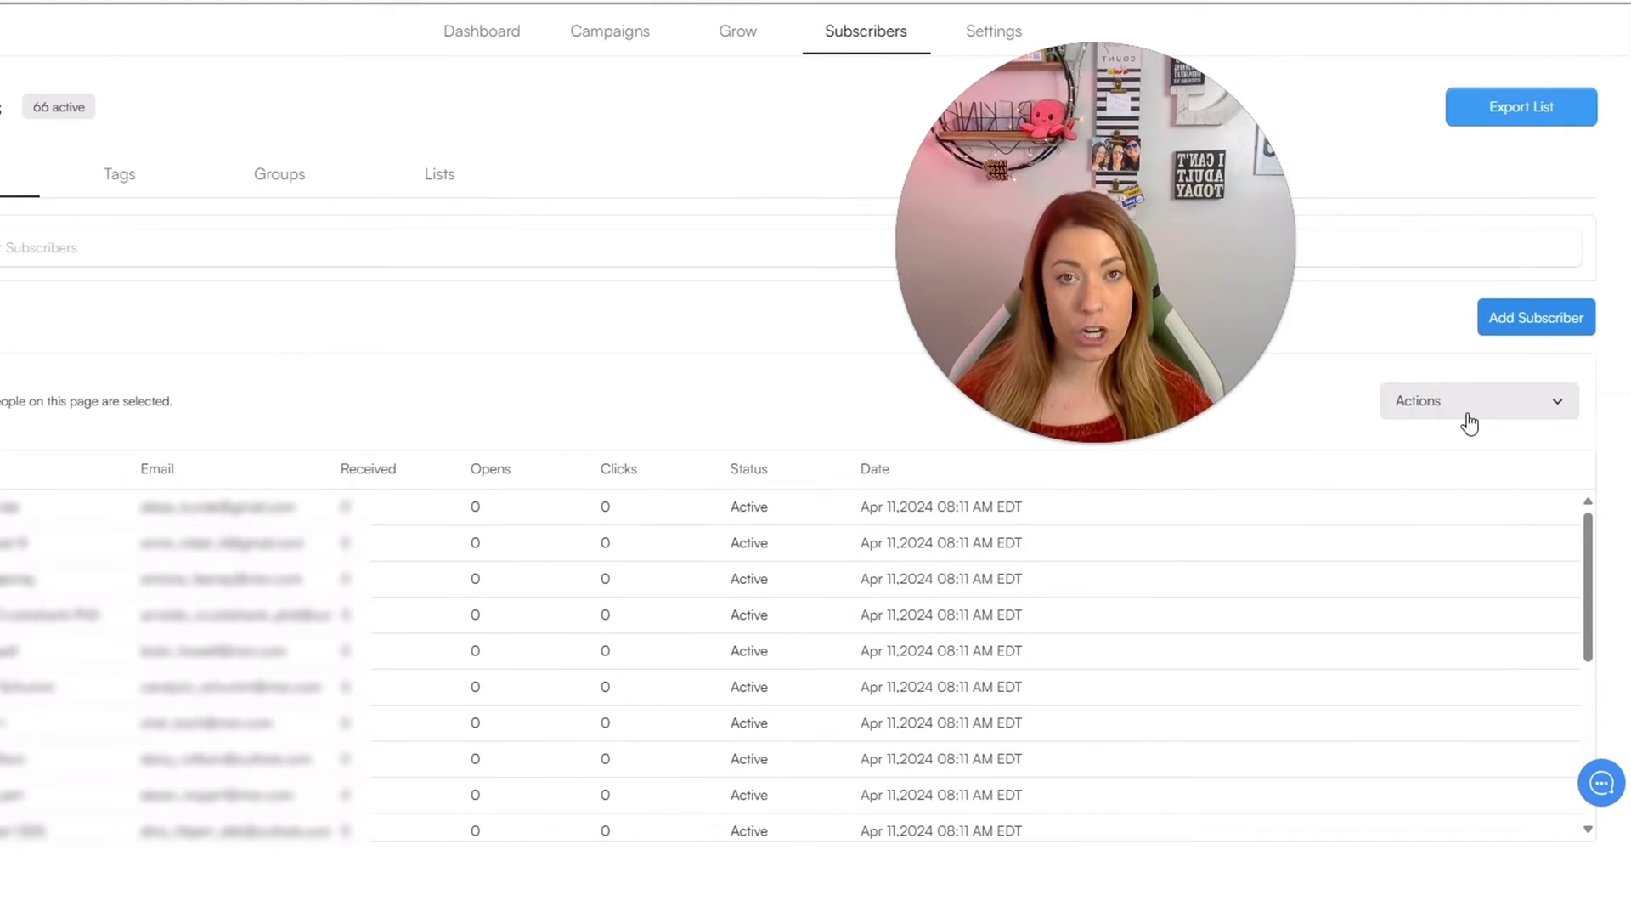
click(1470, 421)
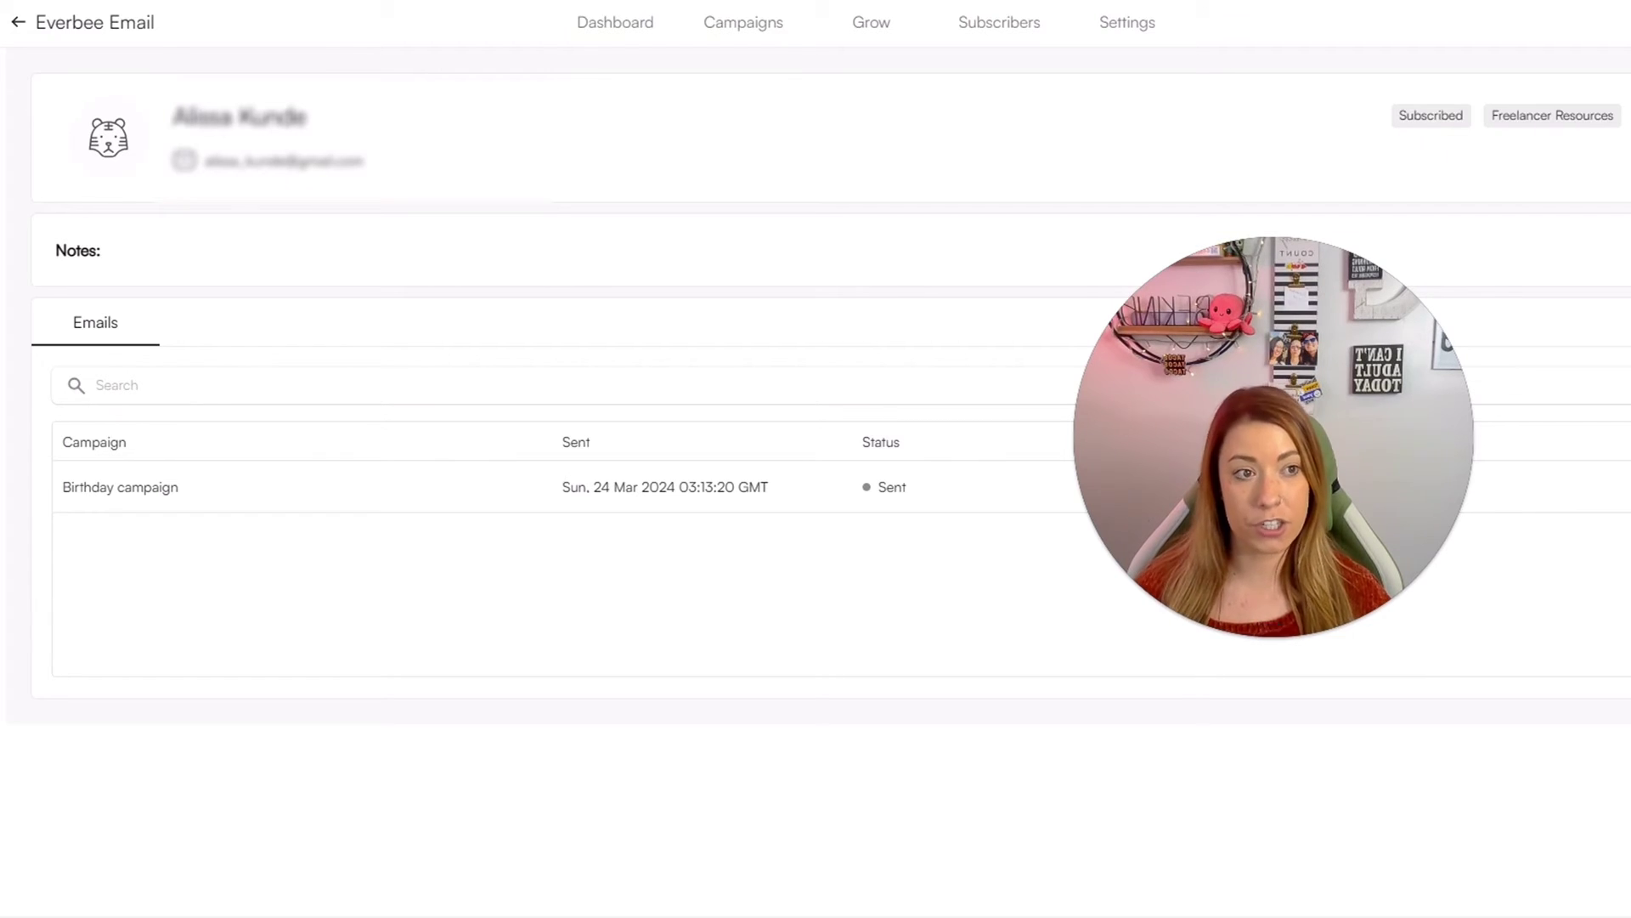
Remove the subscriber from the Freelancer Resources campaign list via Manage campaign lists.
click(1628, 117)
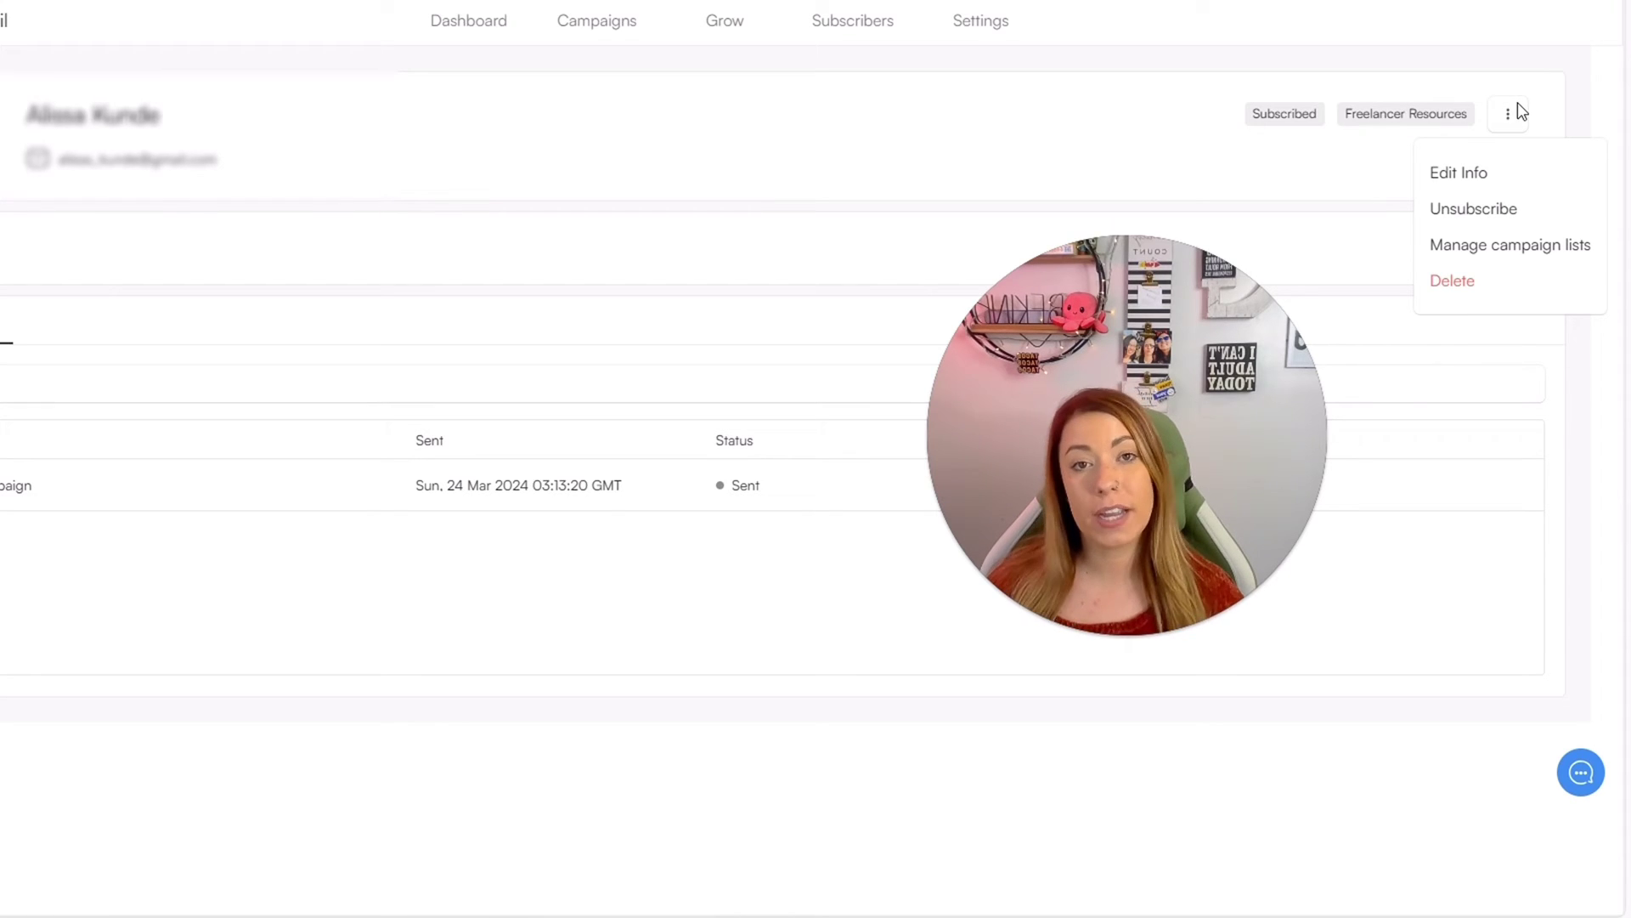
click(1510, 245)
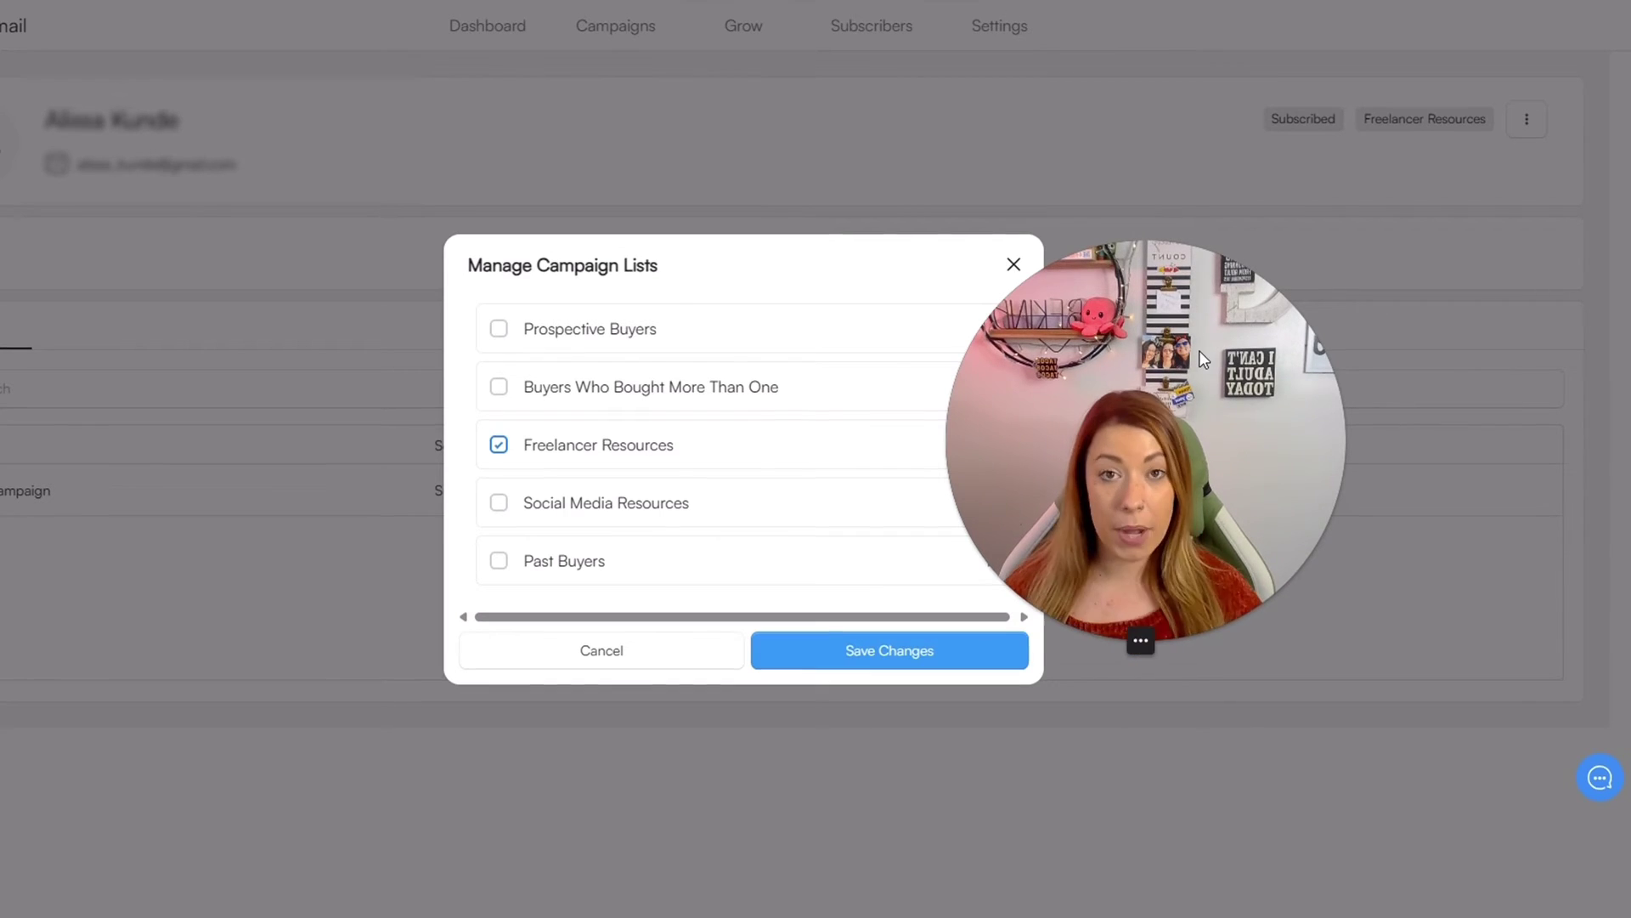
click(499, 442)
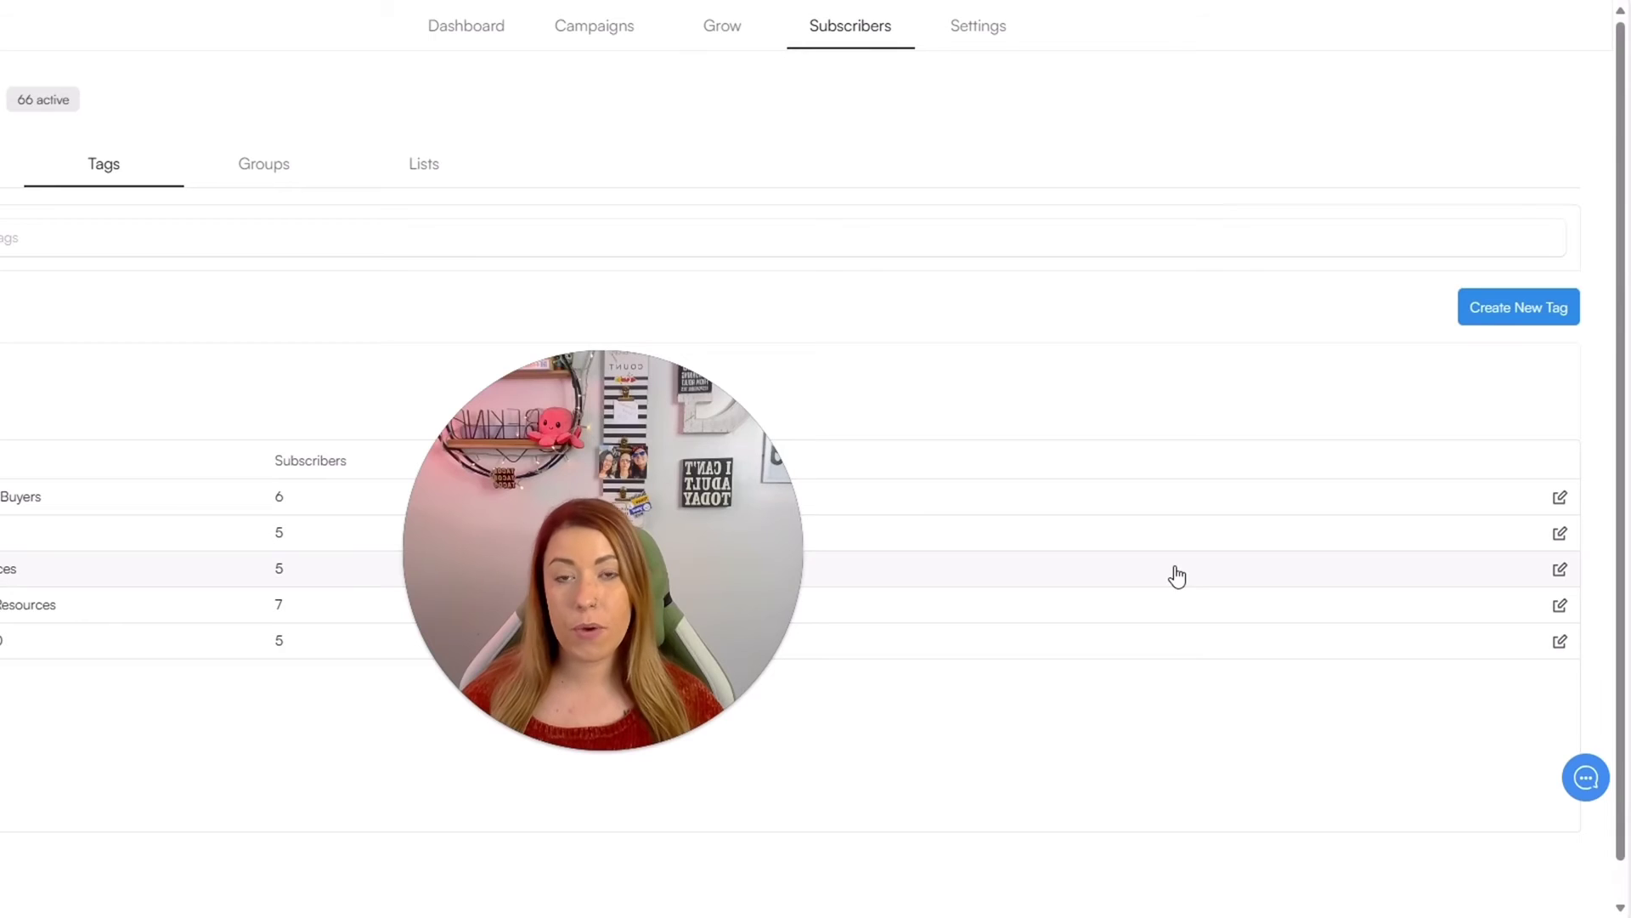
Create and save a new tag named 'EverBee Test'.
click(1520, 328)
text(EverBee Test)
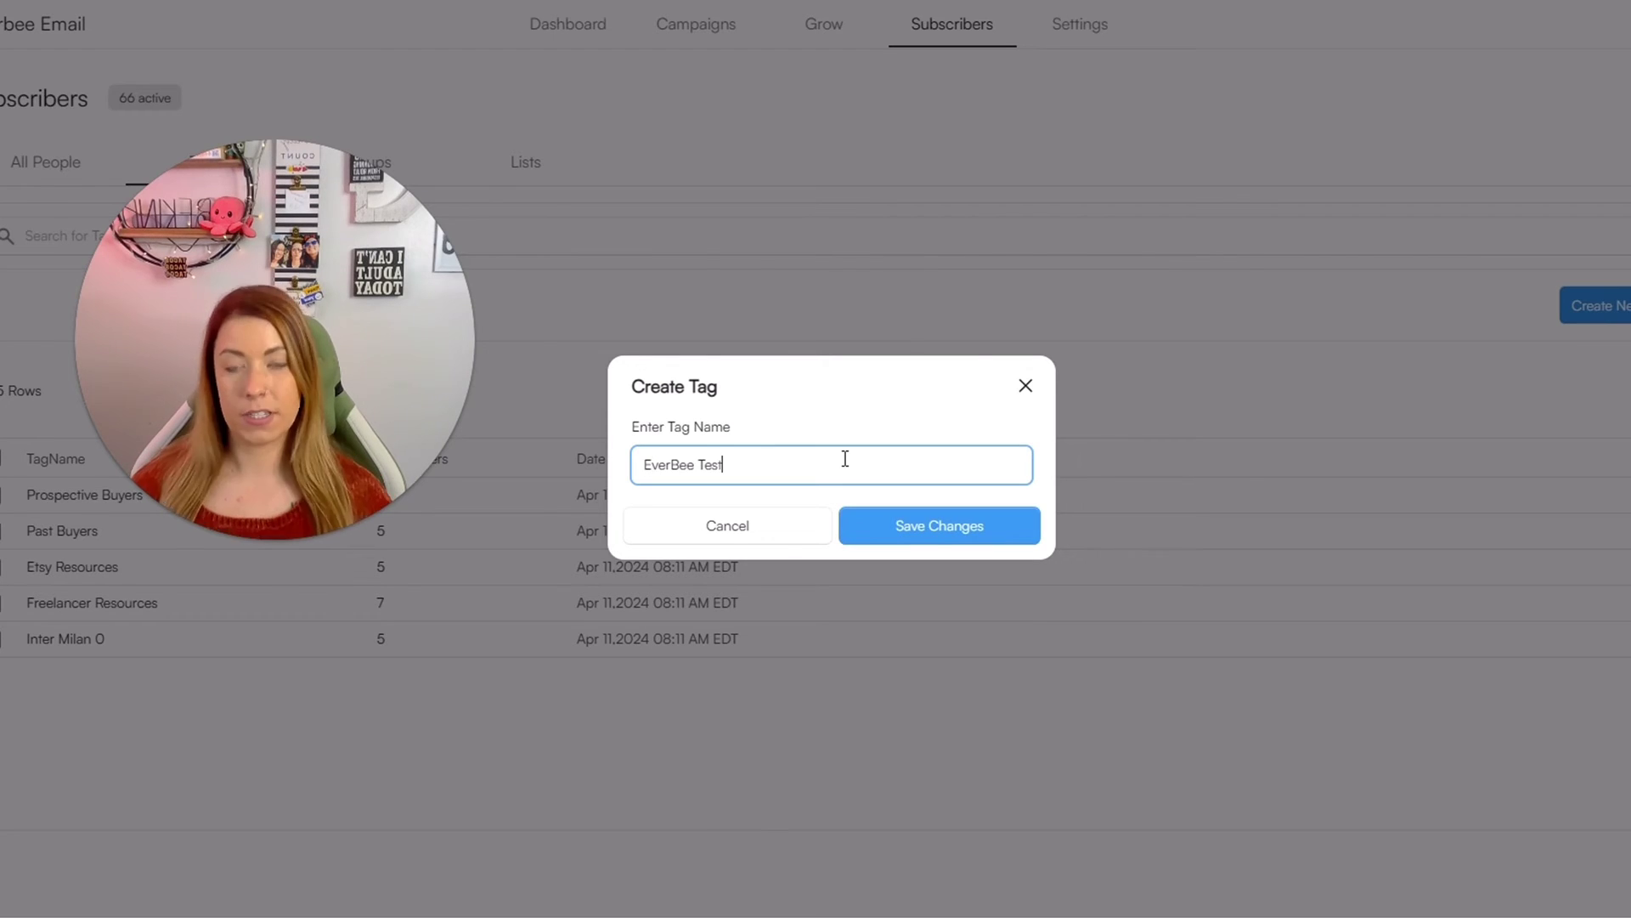
click(936, 533)
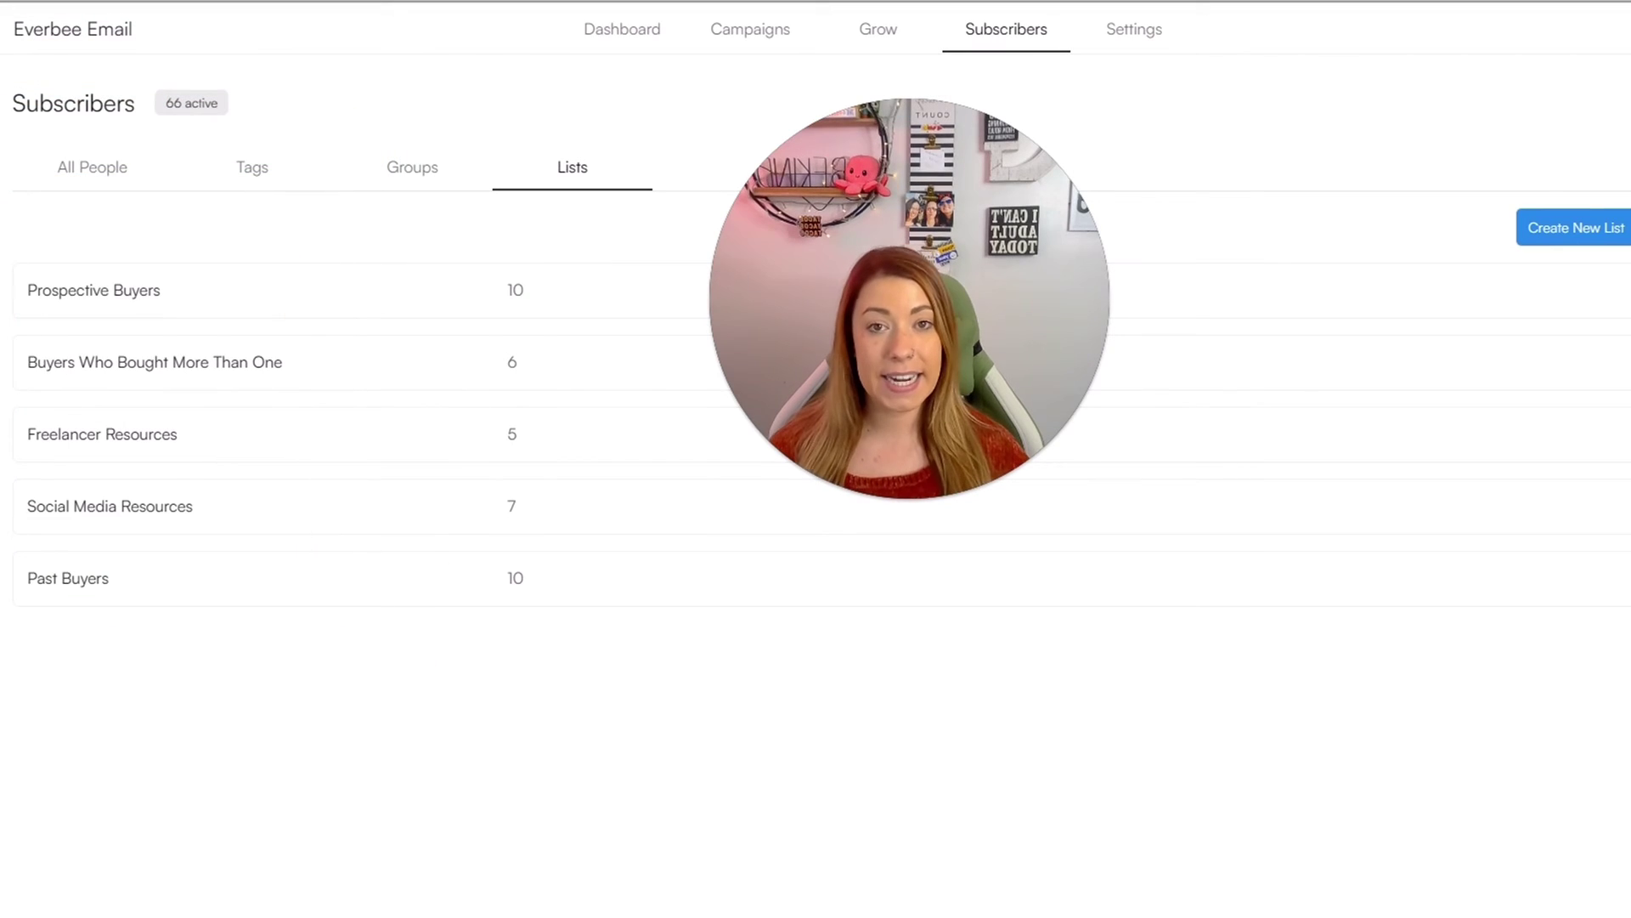
Open Import List and add the CSV file 'Your Stan Audience - 2024-3-25.csv'.
click(1577, 227)
drag(895, 308, 1187, 237)
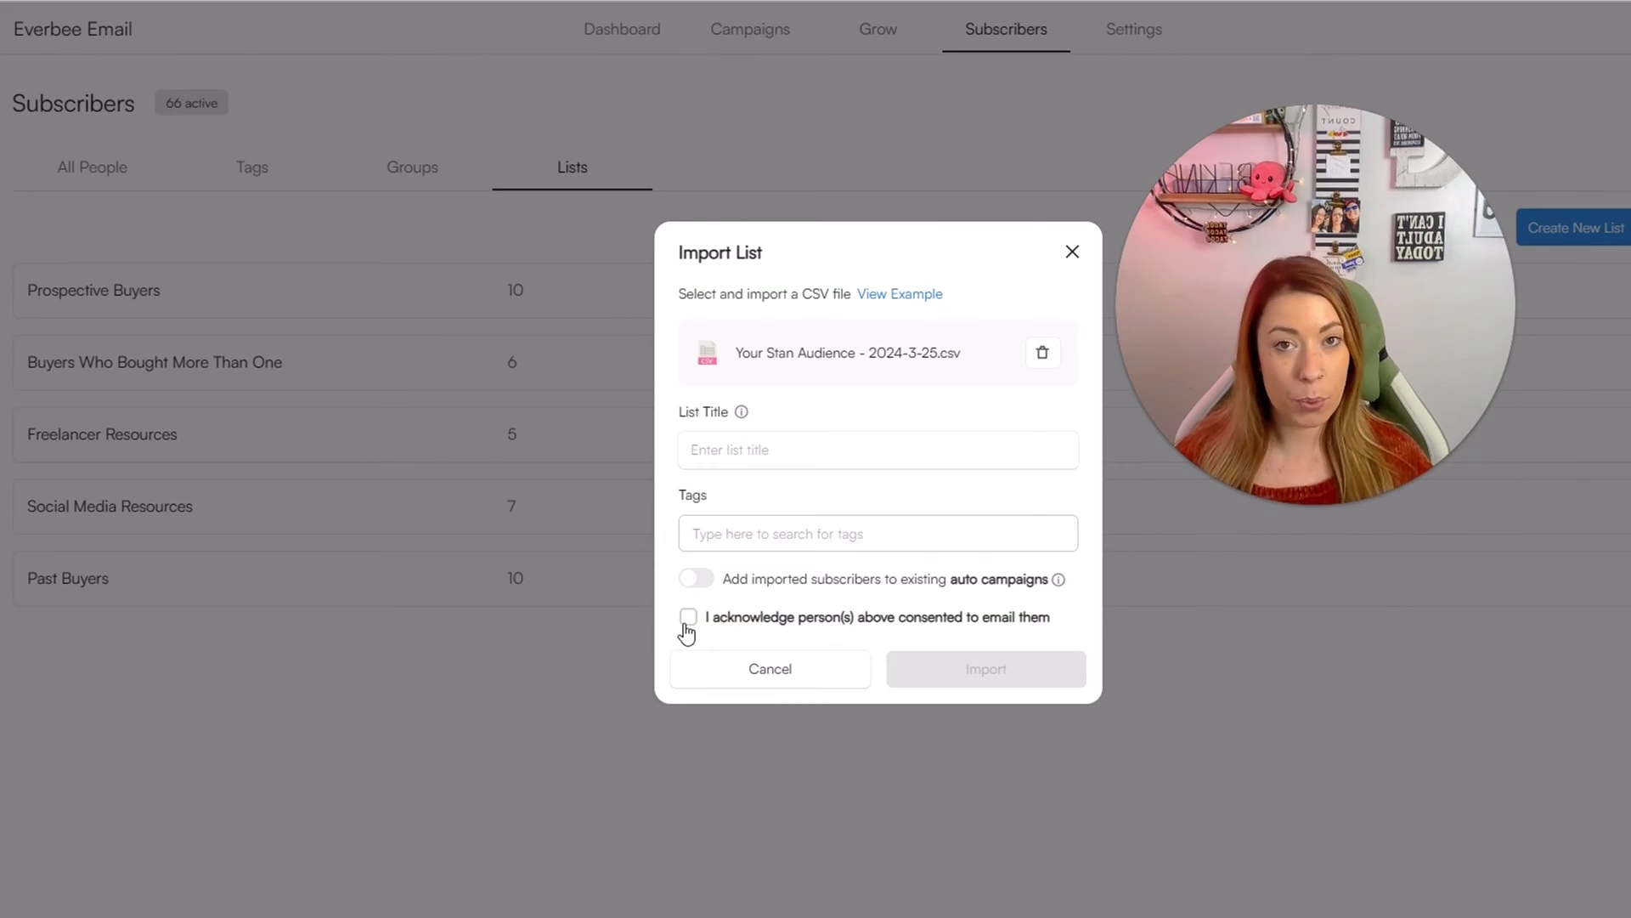
In the Import List dialog, tick the checkbox confirming the imported subscribers consented to emails.
click(687, 618)
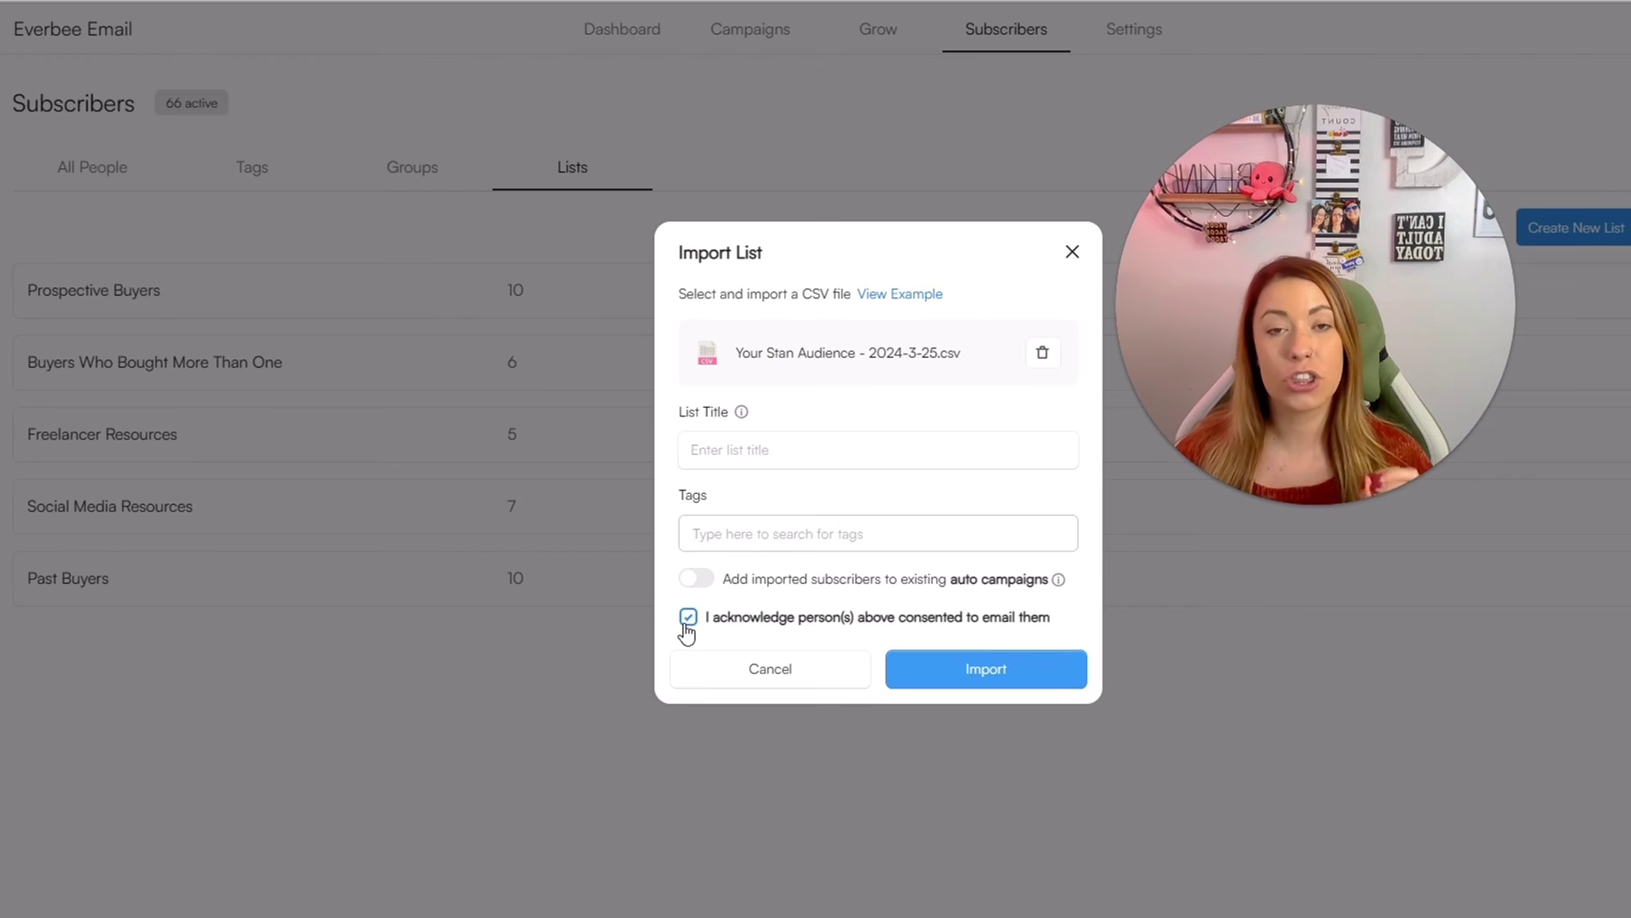